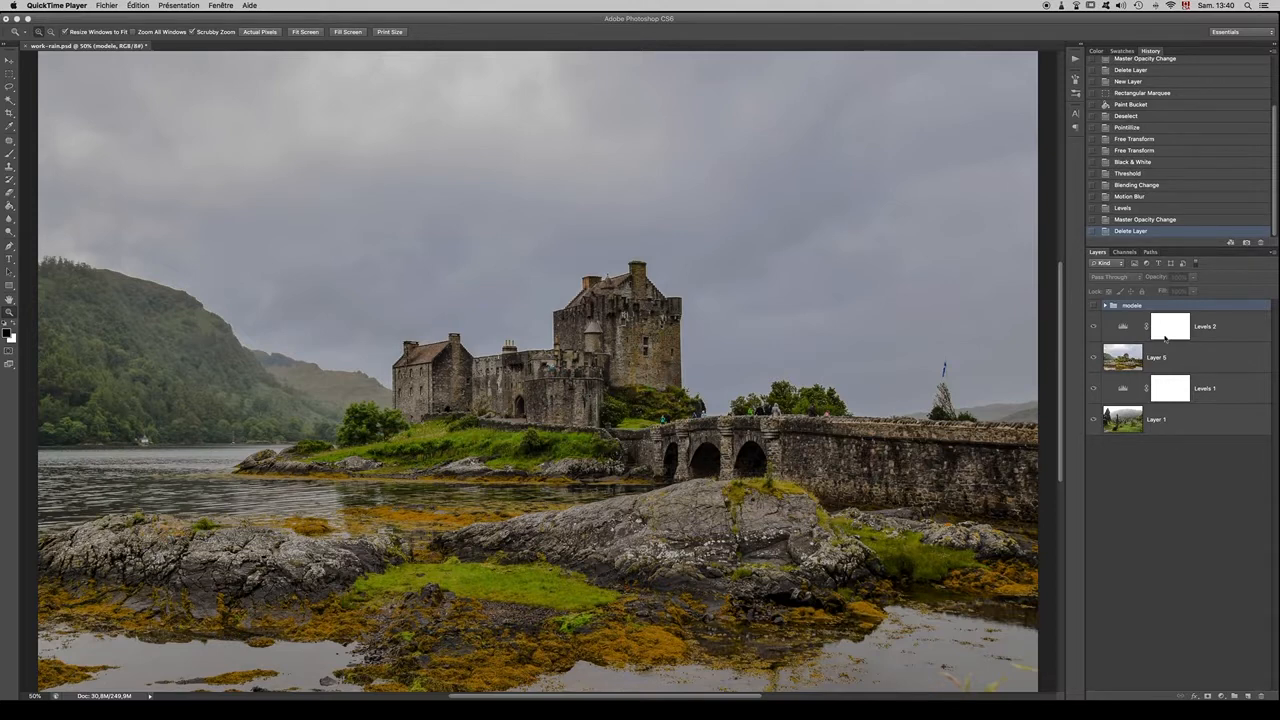
Step: Examine the lake and far shoreline in the castle photo on Layer 5 up close
click(1228, 311)
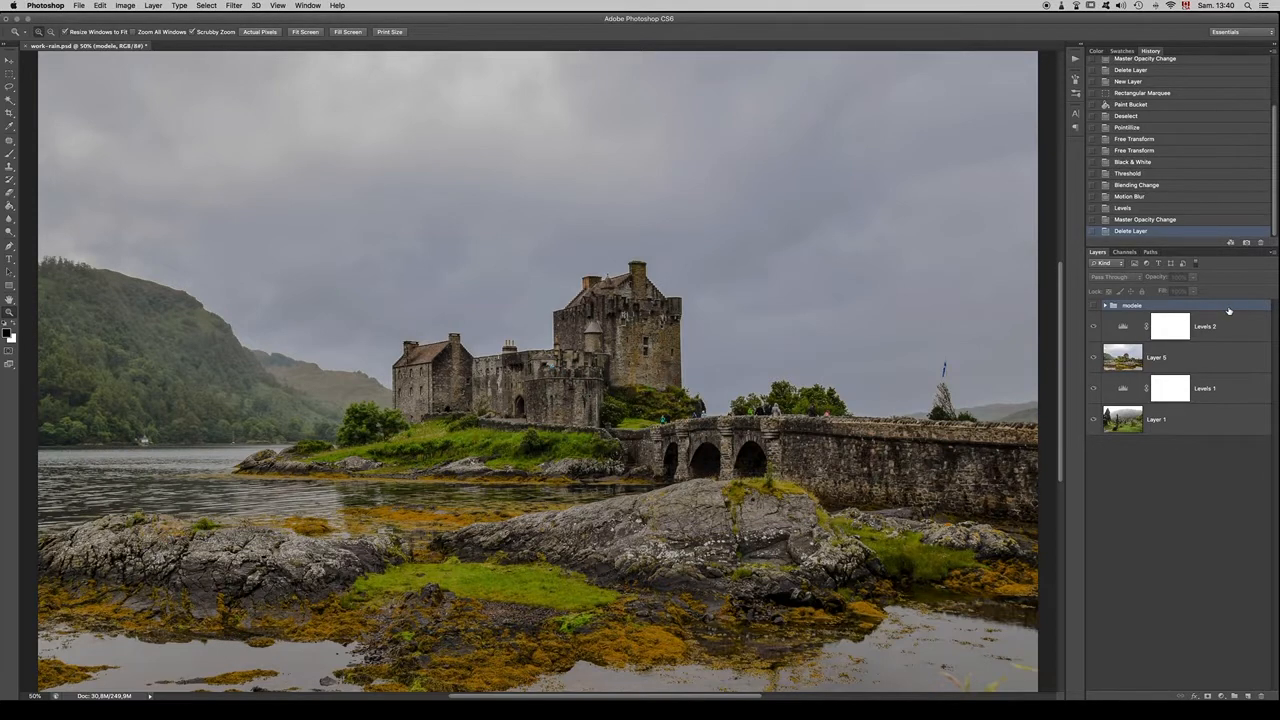
click(1120, 355)
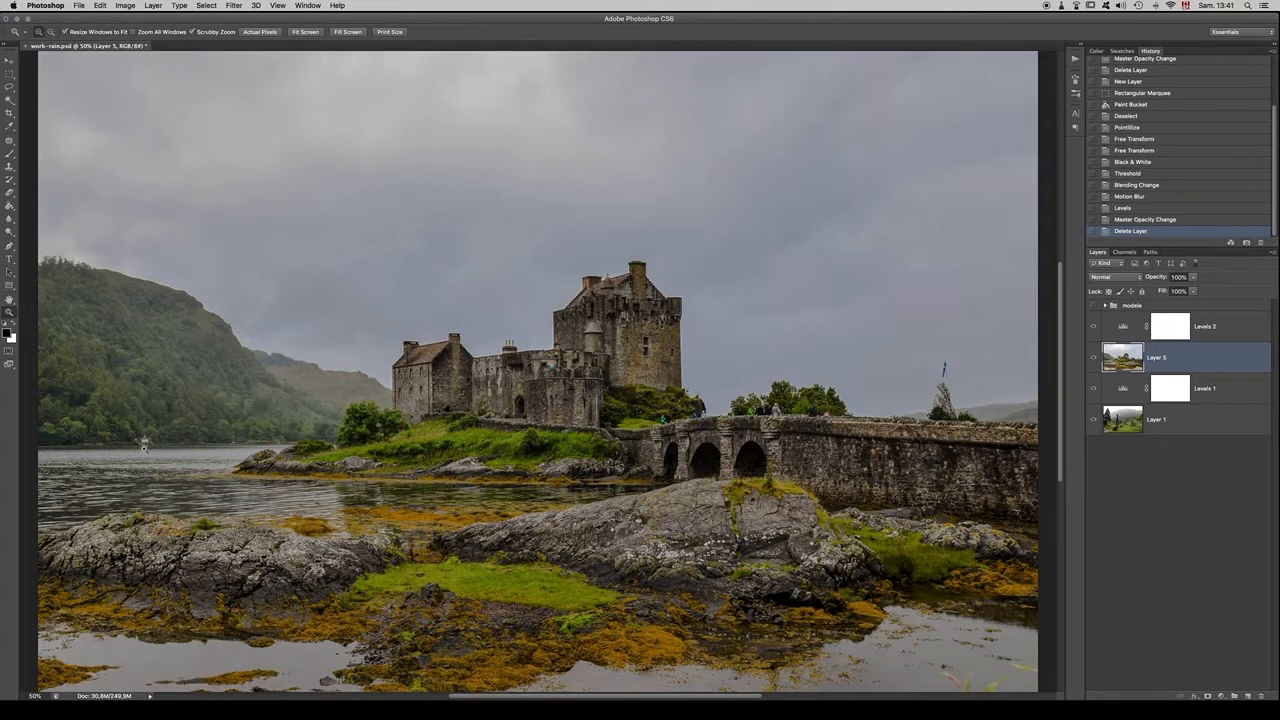
click(200, 486)
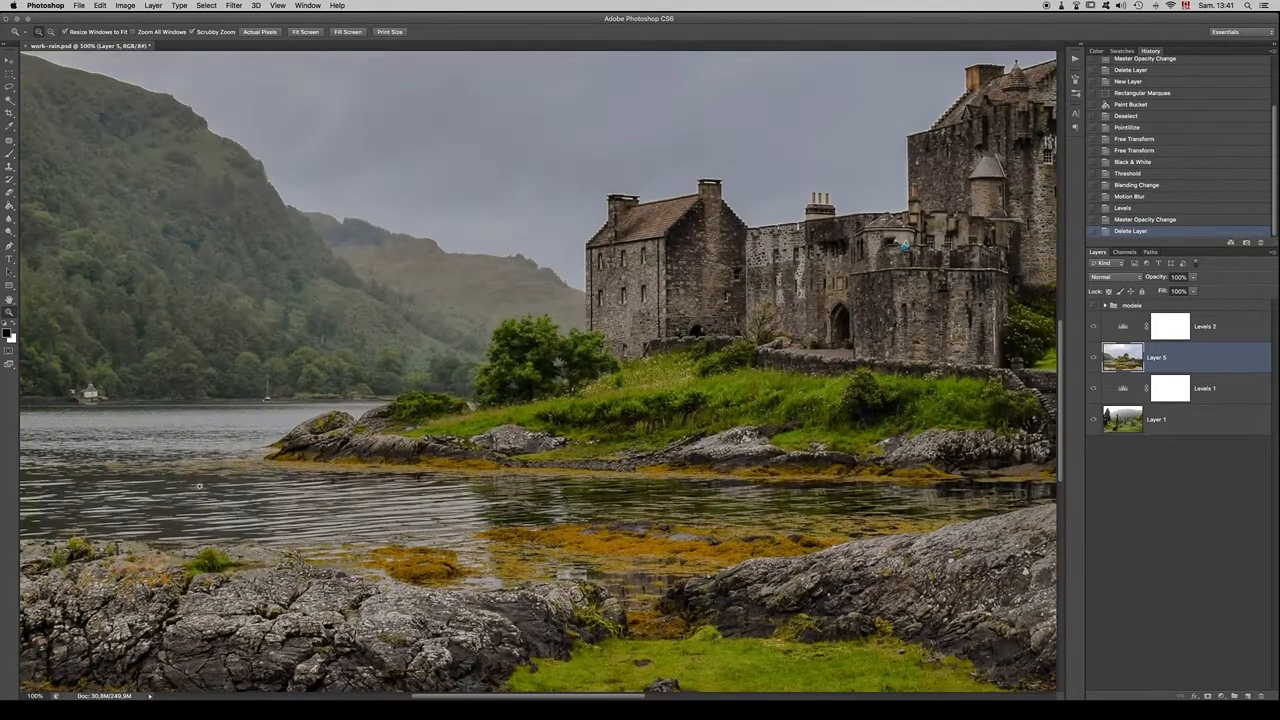
scroll(252, 488, left, 8)
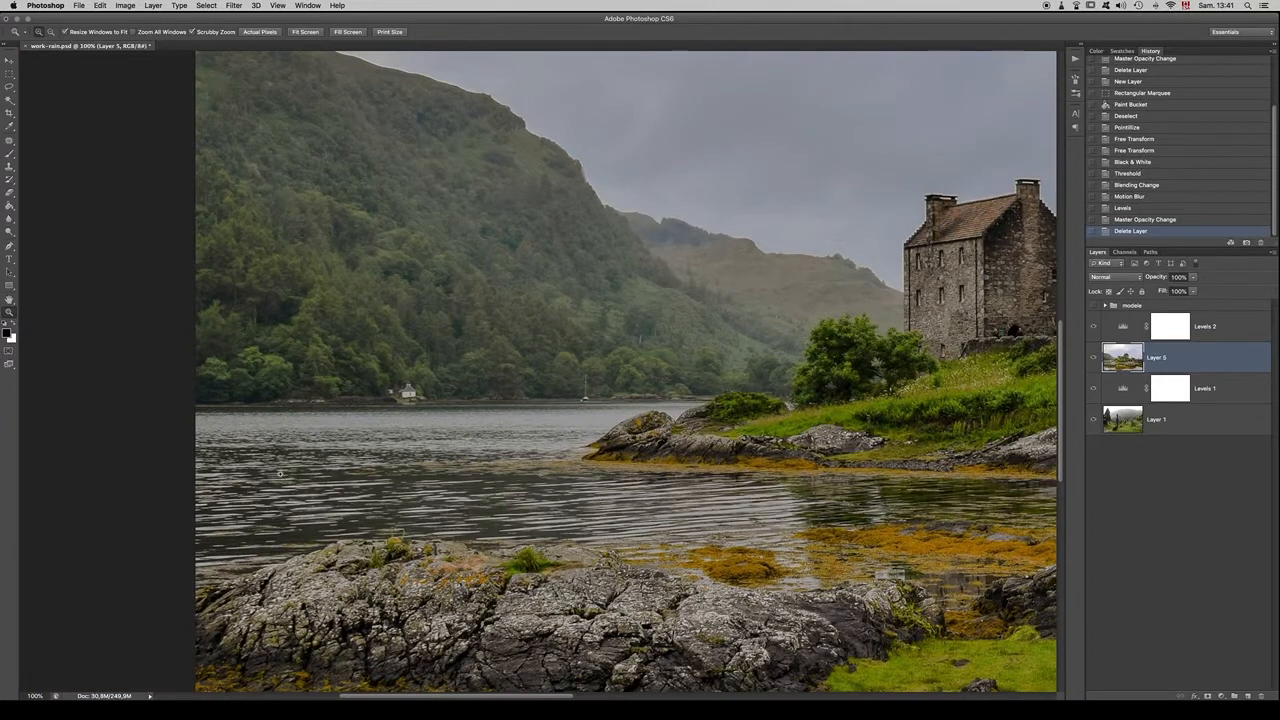
click(310, 455)
scroll(602, 408, up, 3)
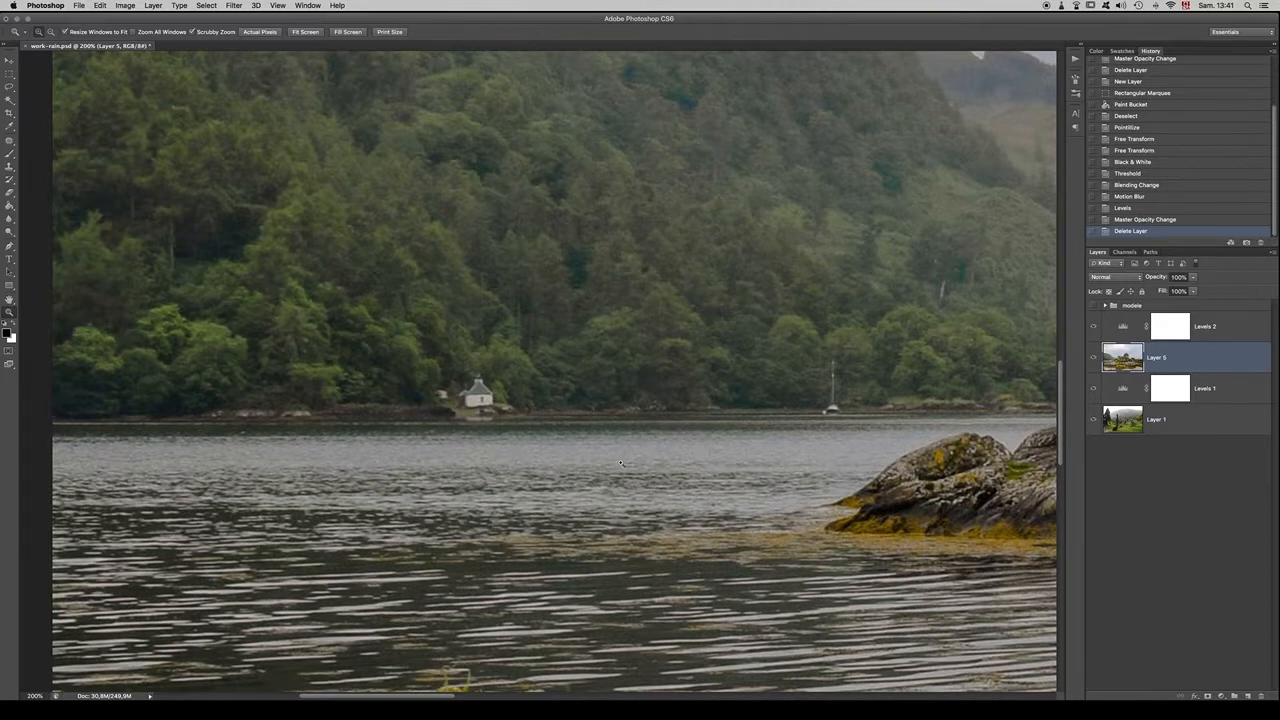
key(super+0)
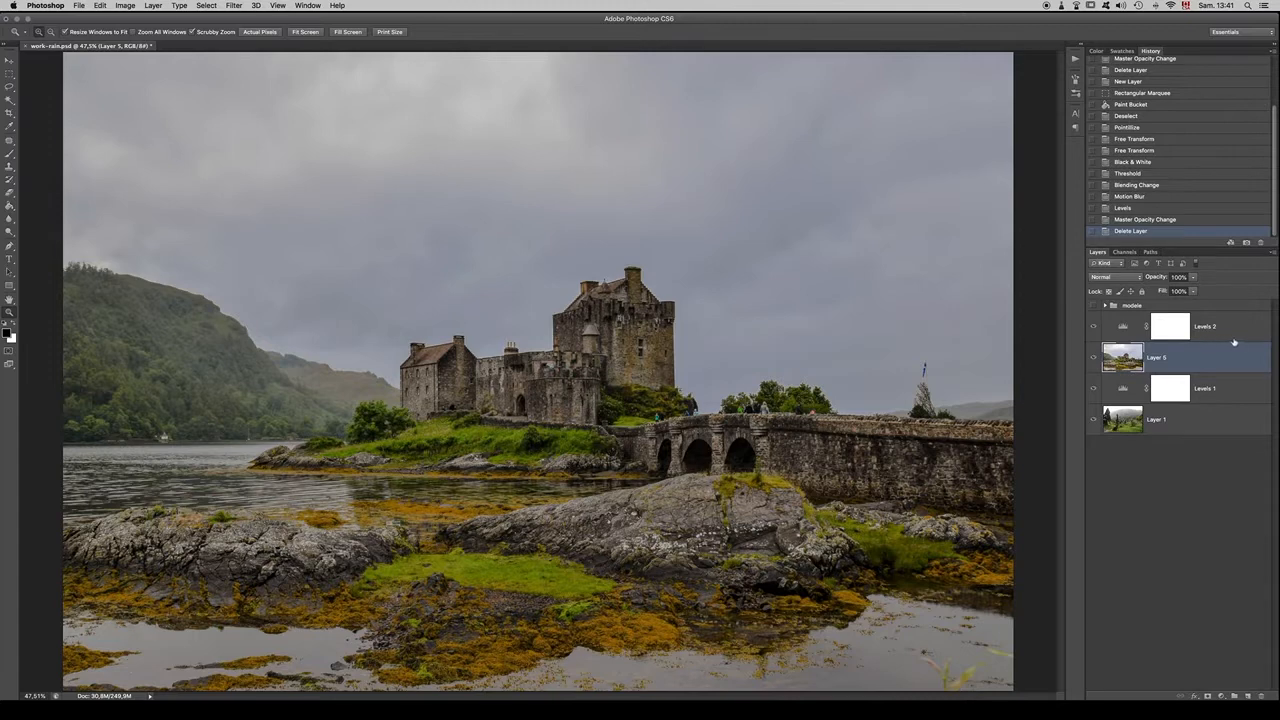
Step: Create a new layer above the models group and make a rectangular selection over the castle
click(1253, 309)
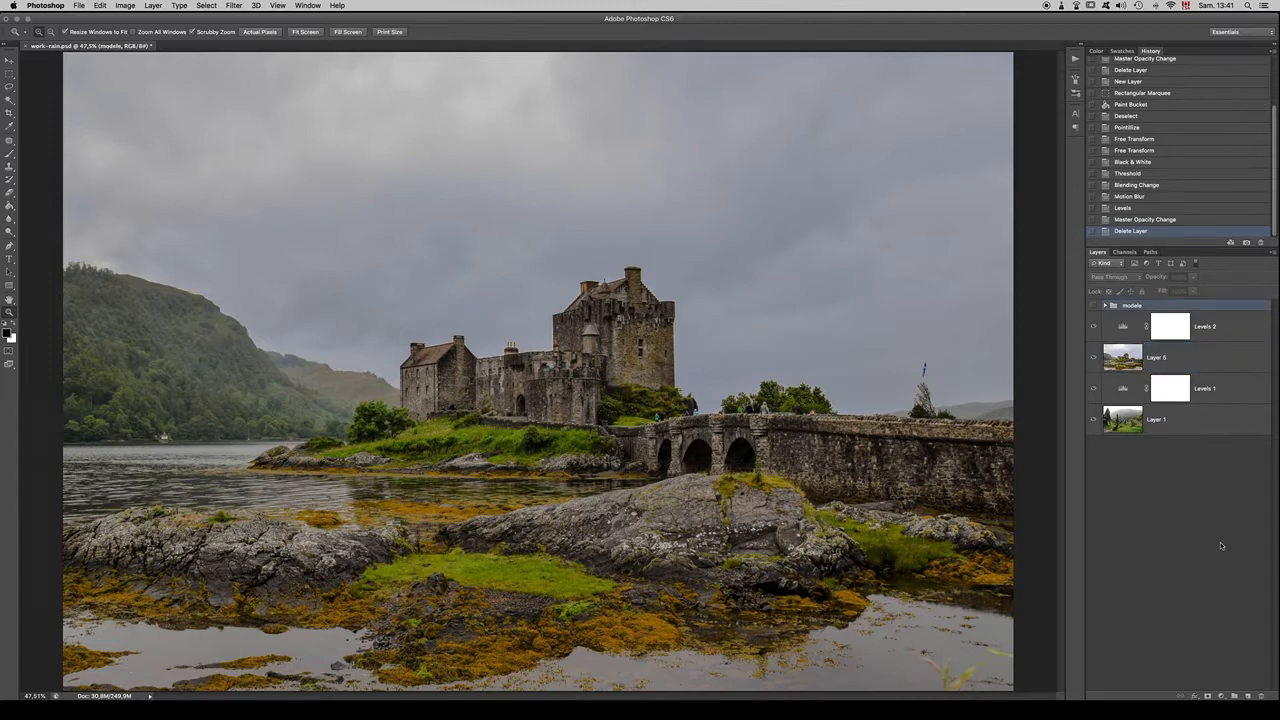
click(1247, 697)
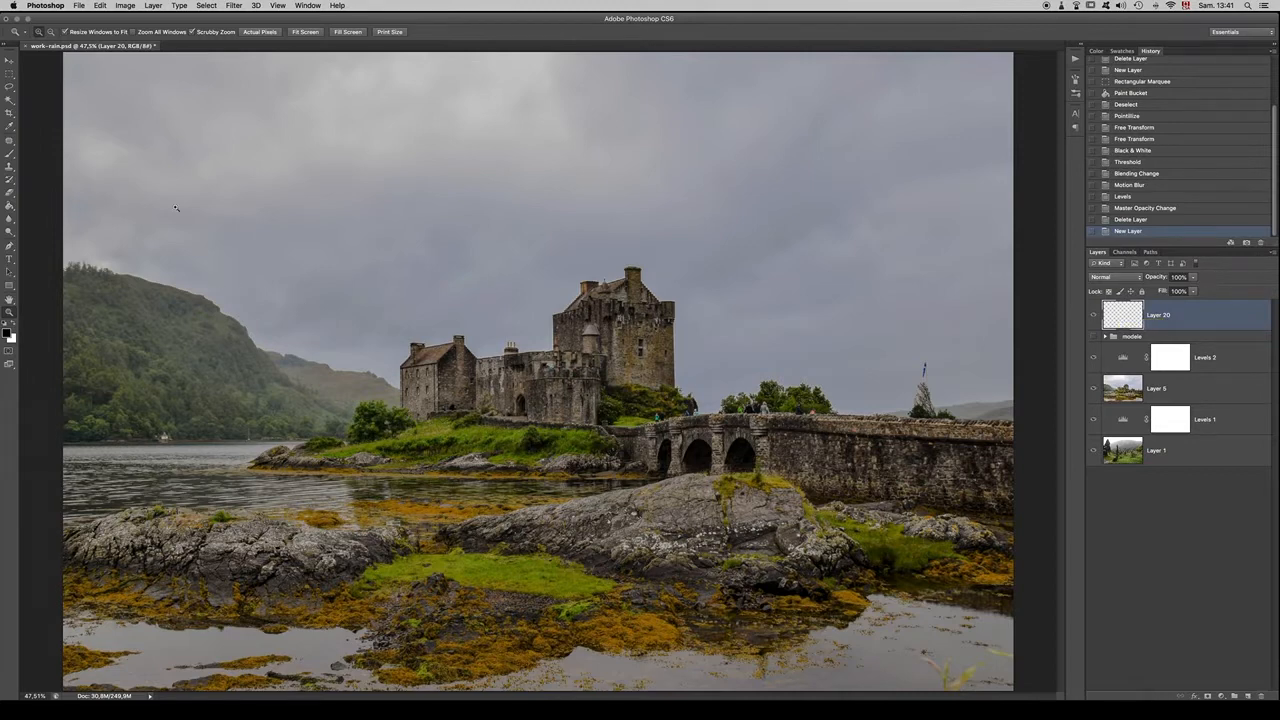
click(10, 76)
drag(372, 300, 673, 456)
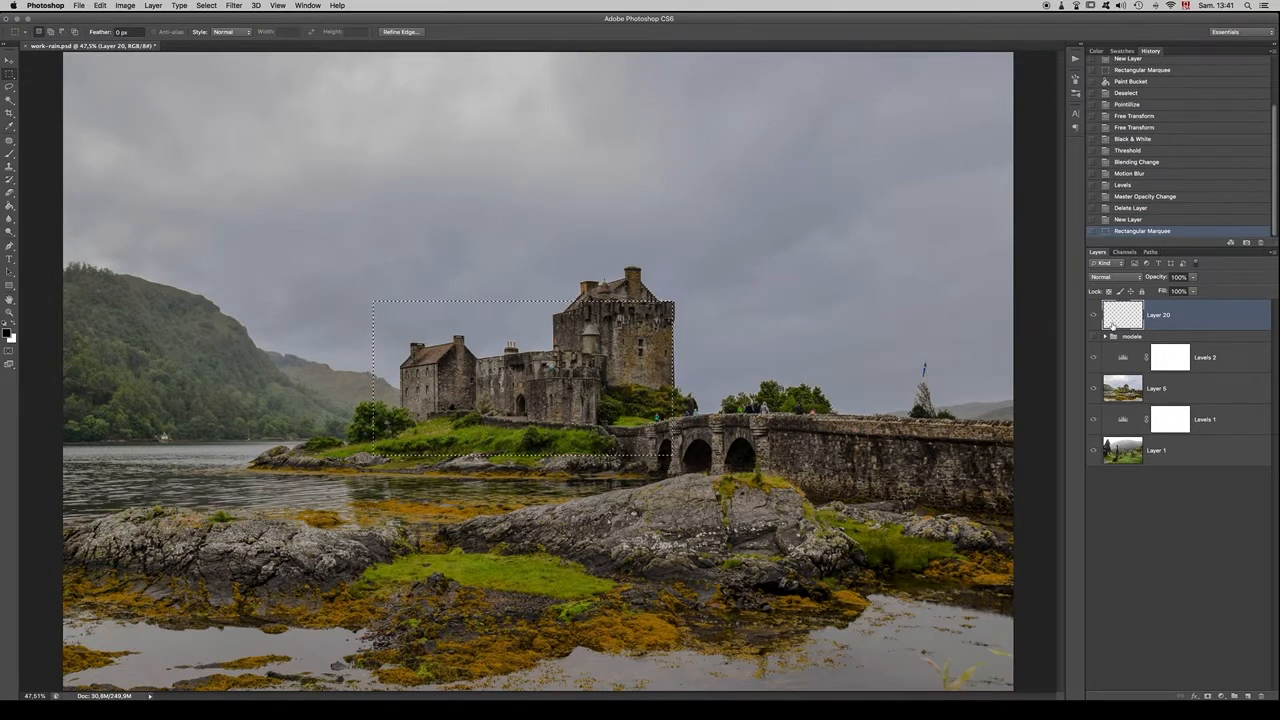
Step: Fill the rectangular selection with black on the new layer and deselect it
click(9, 206)
click(476, 361)
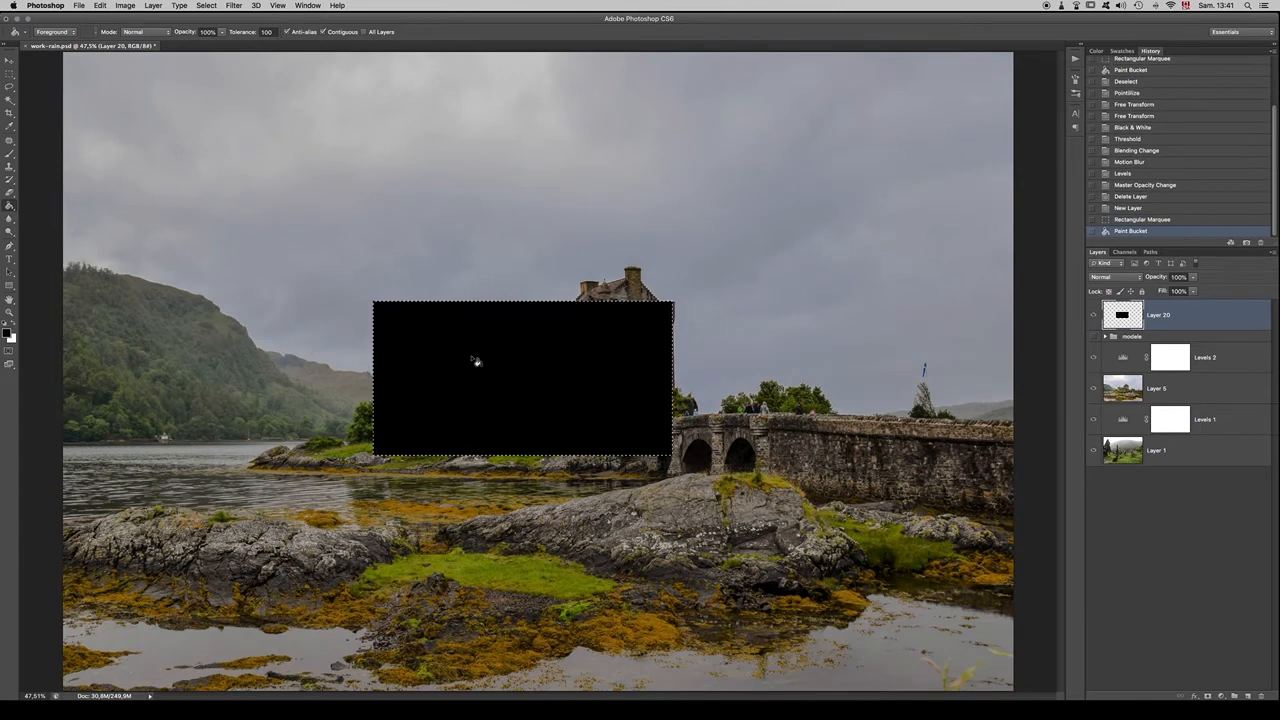
click(9, 75)
click(183, 129)
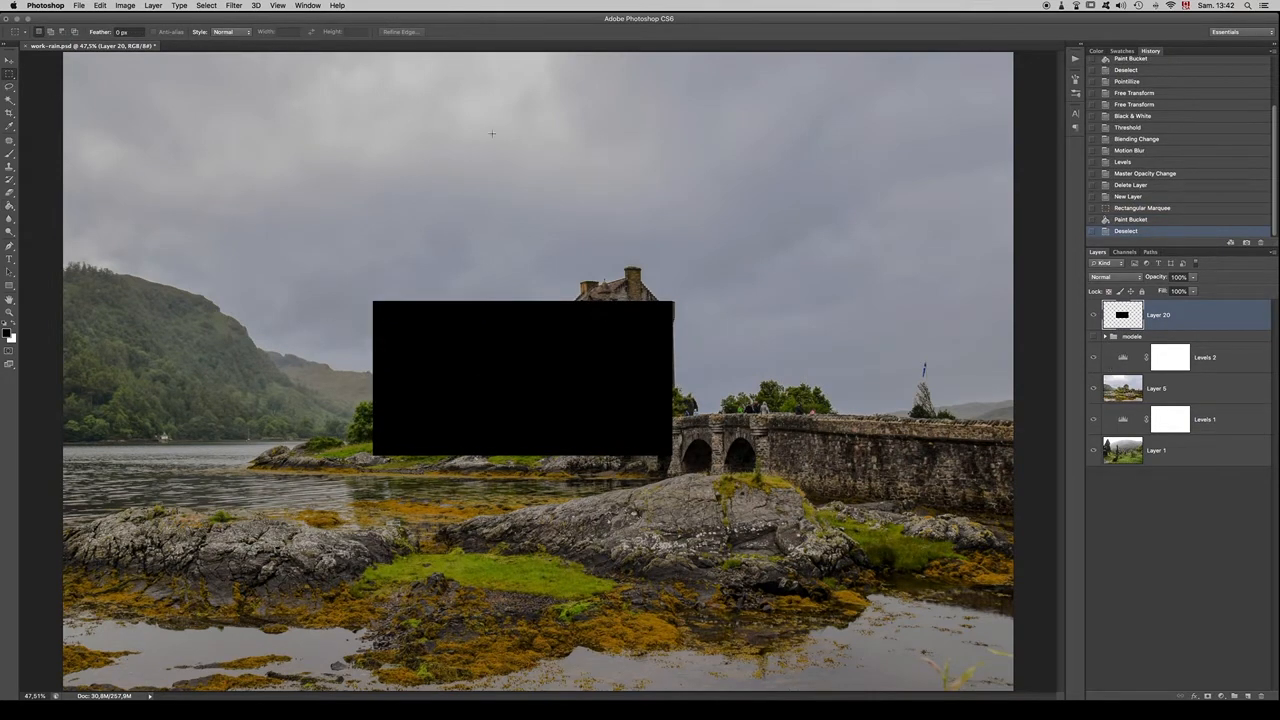
Step: Apply the Pointillize filter to the black rectangle with a cell size of 5
click(237, 5)
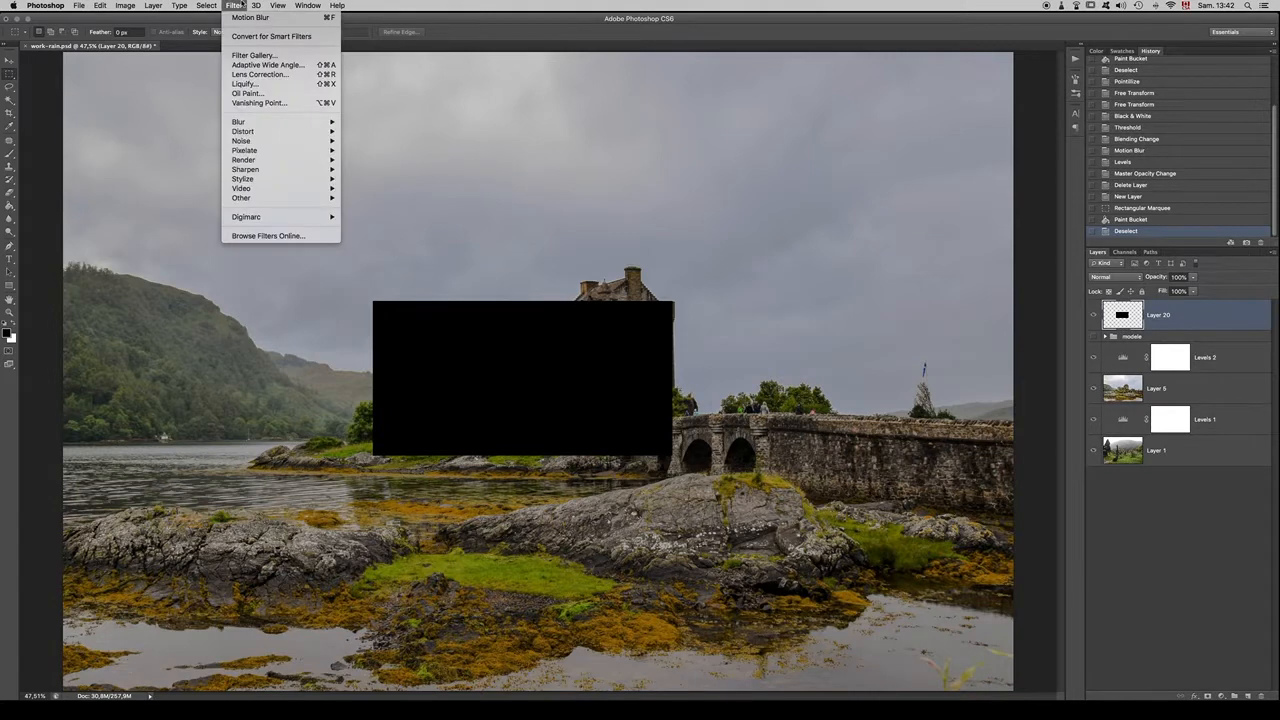
mouse_move(275, 151)
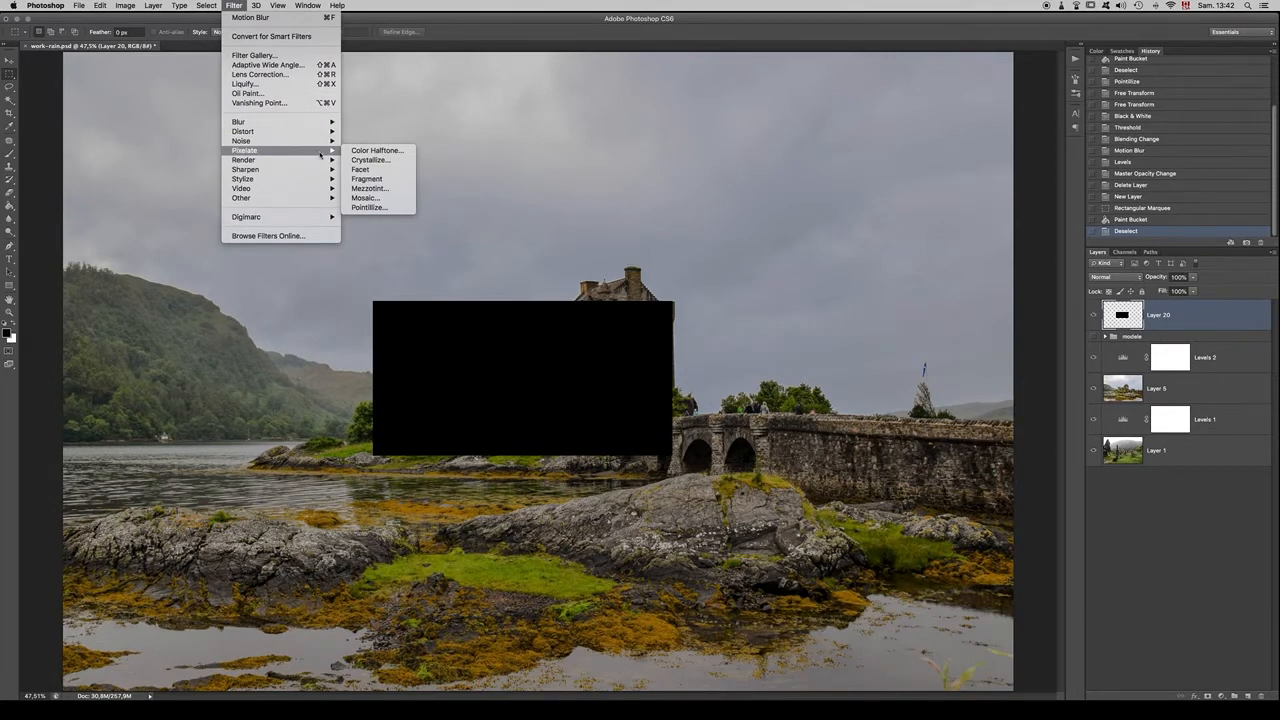
click(368, 207)
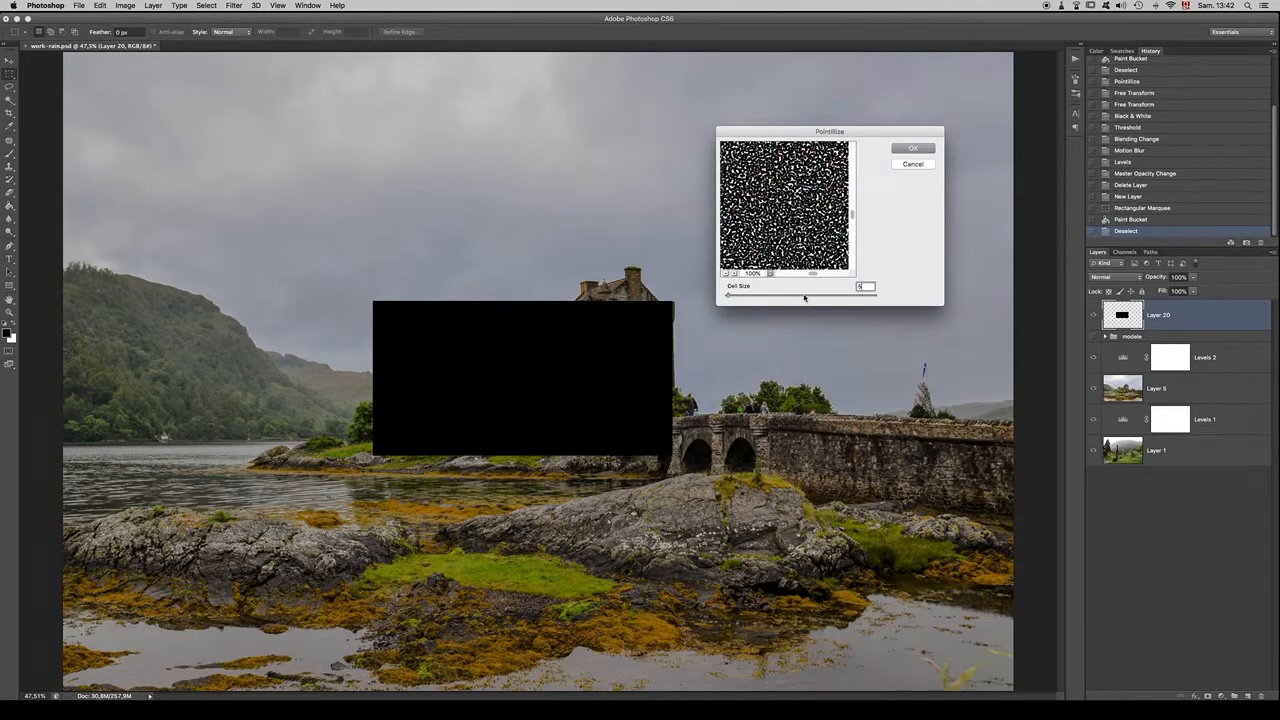
drag(804, 297, 799, 297)
click(870, 287)
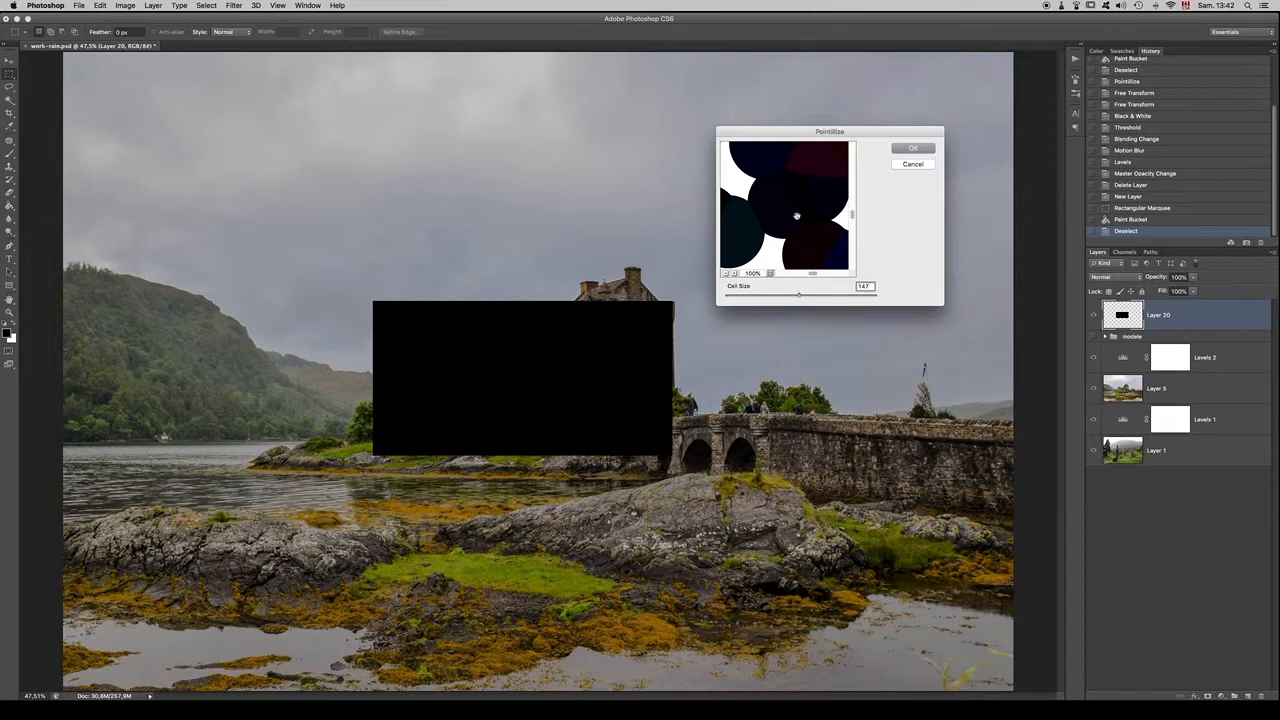
double_click(871, 287)
drag(800, 295, 732, 302)
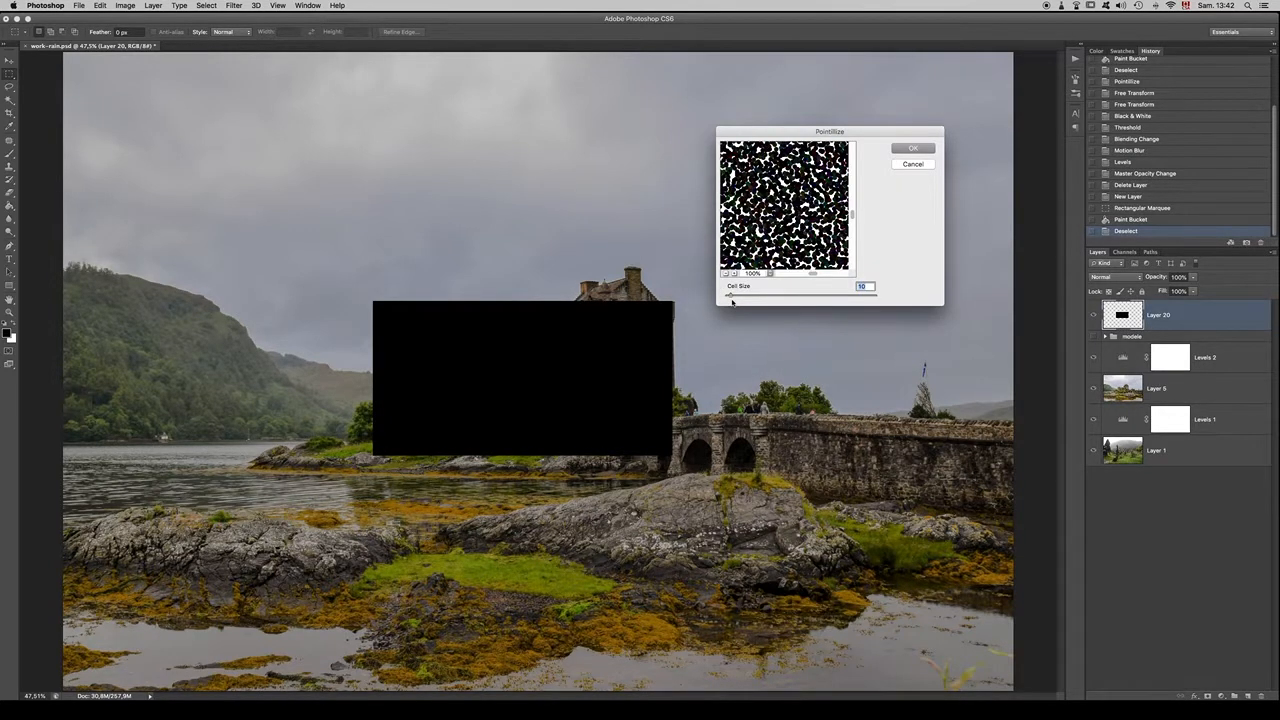
text(5)
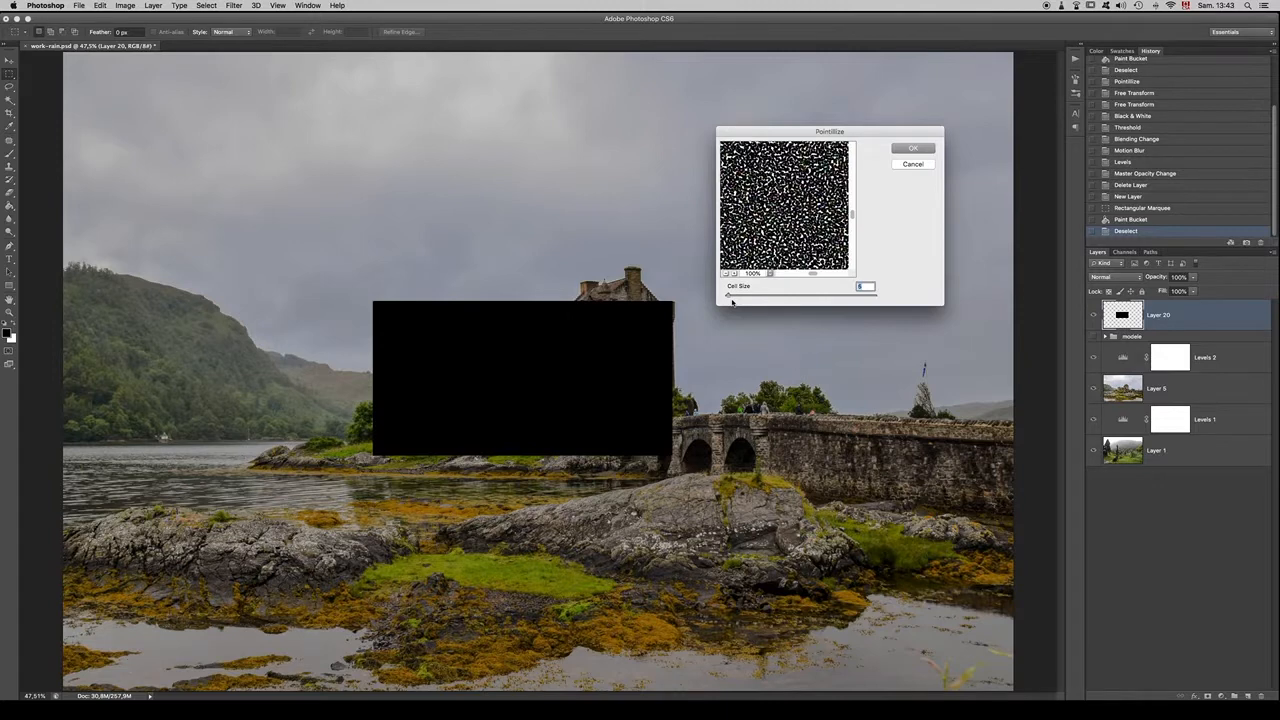
key(Down)
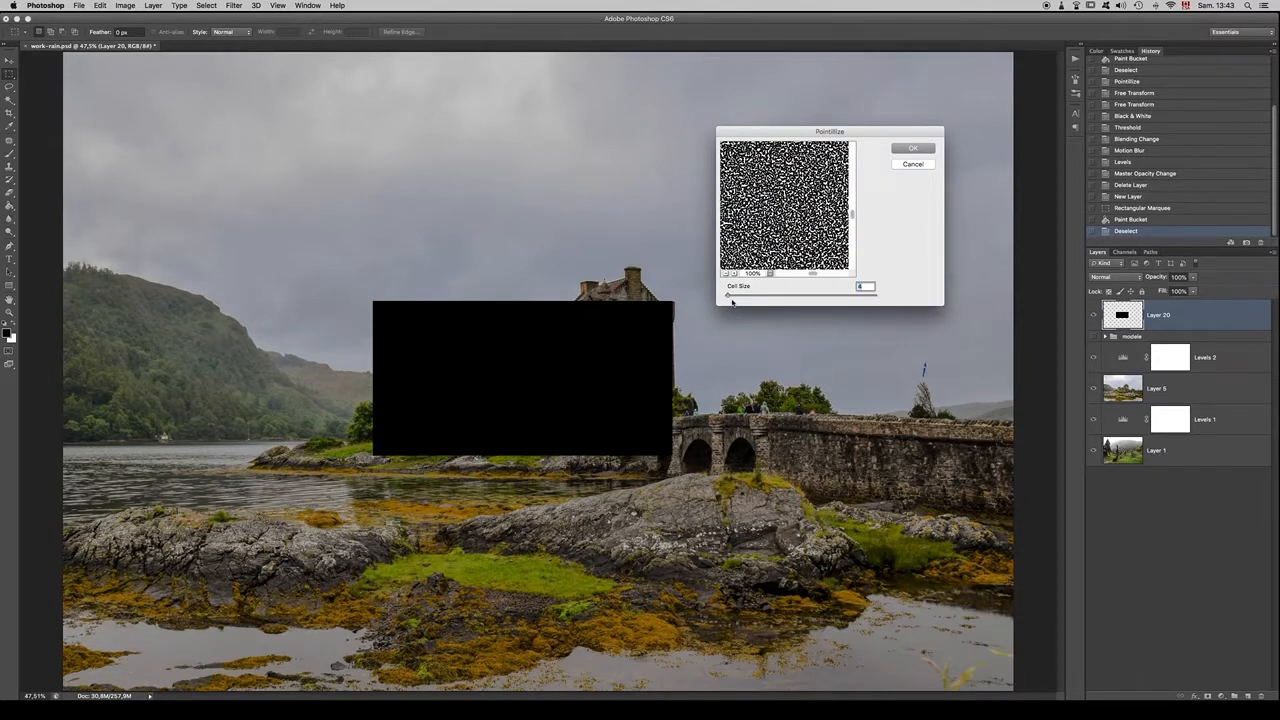
key(Down)
key(Up)
key(Up)
key(Up)
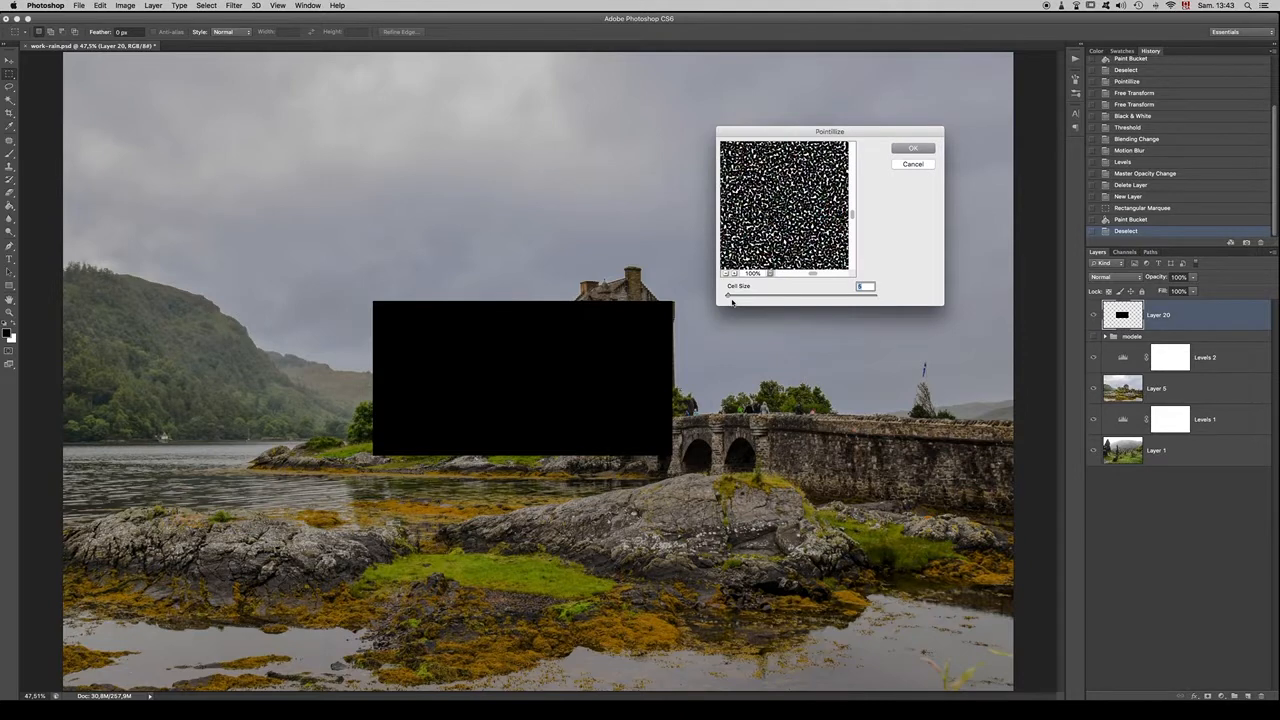
click(920, 149)
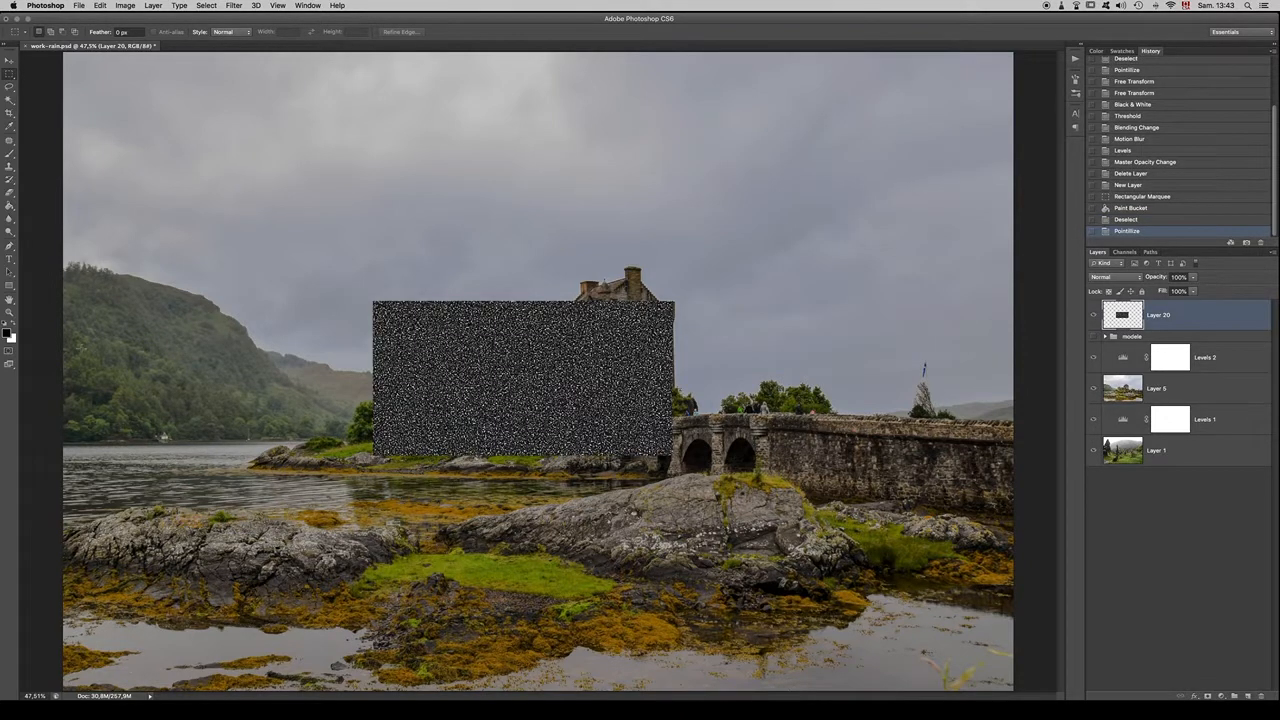
Step: Enlarge the pointillized rectangle with Free Transform until it covers the whole canvas
click(9, 312)
click(586, 391)
click(586, 391)
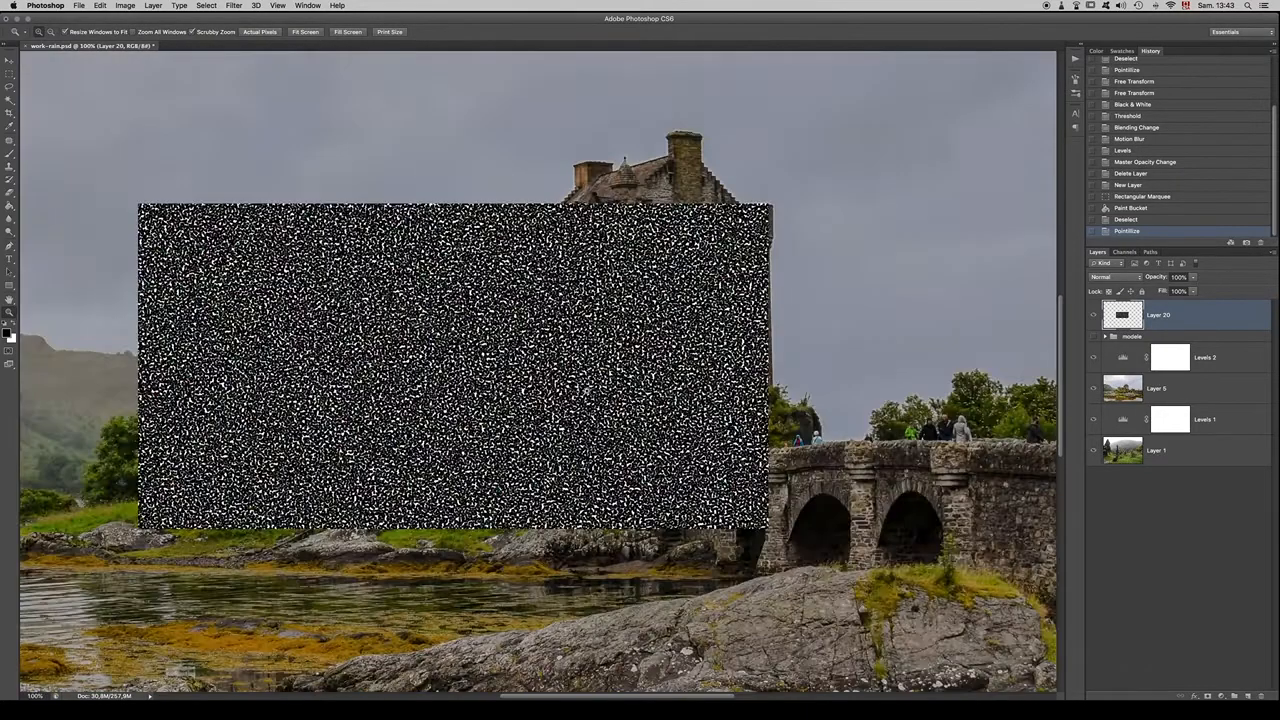
alt+click(562, 364)
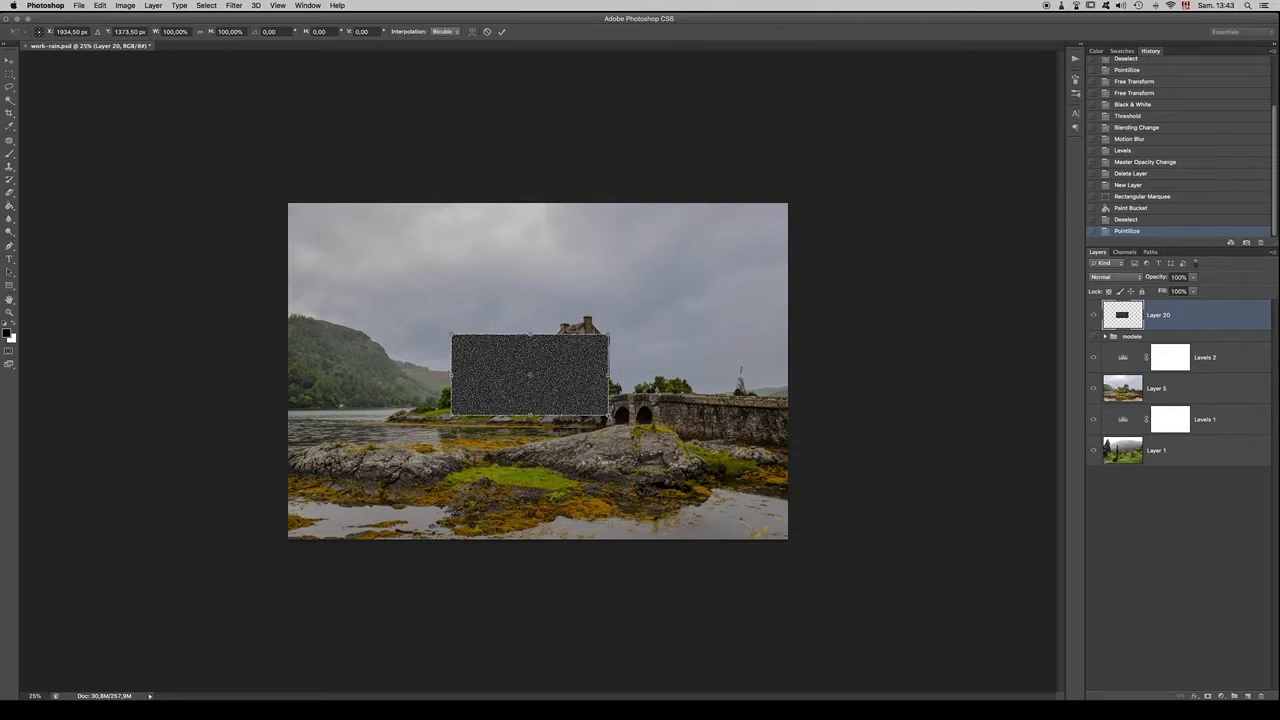
drag(580, 377, 803, 556)
key(Return)
Step: Remove the colored dots from the pointillized layer with a Black & White adjustment using the Default preset
key(z)
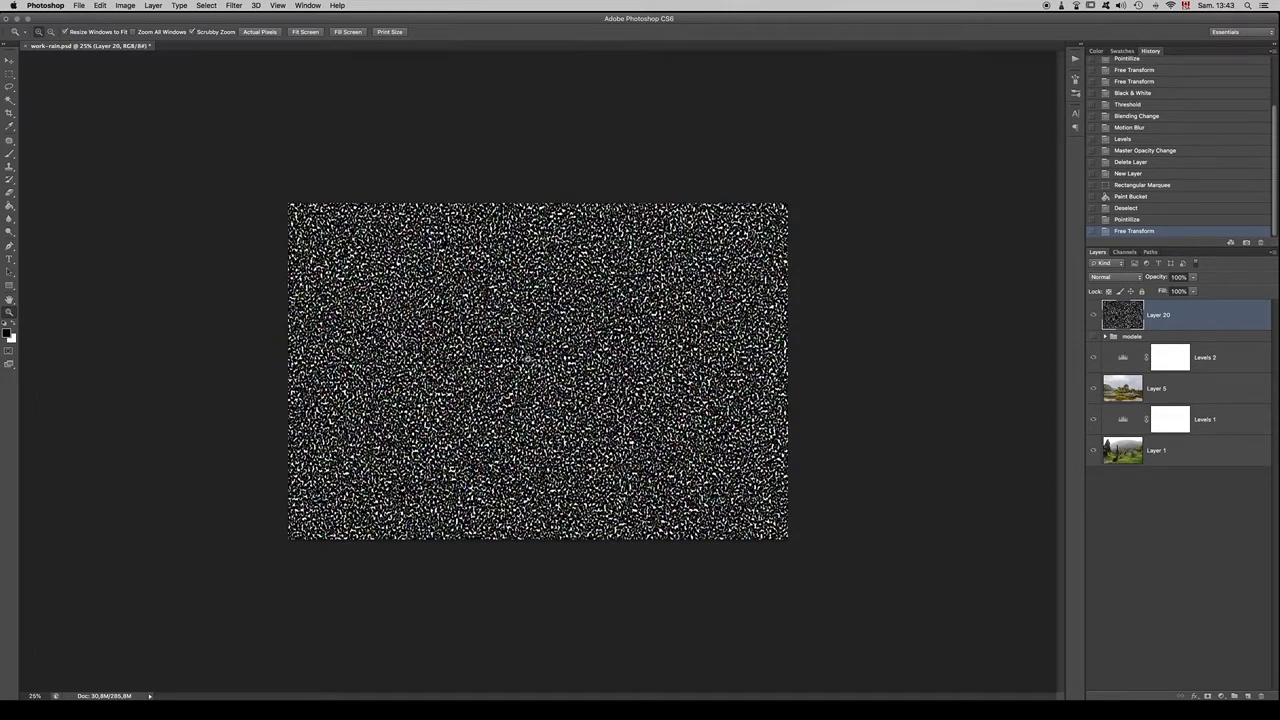
drag(517, 349, 517, 348)
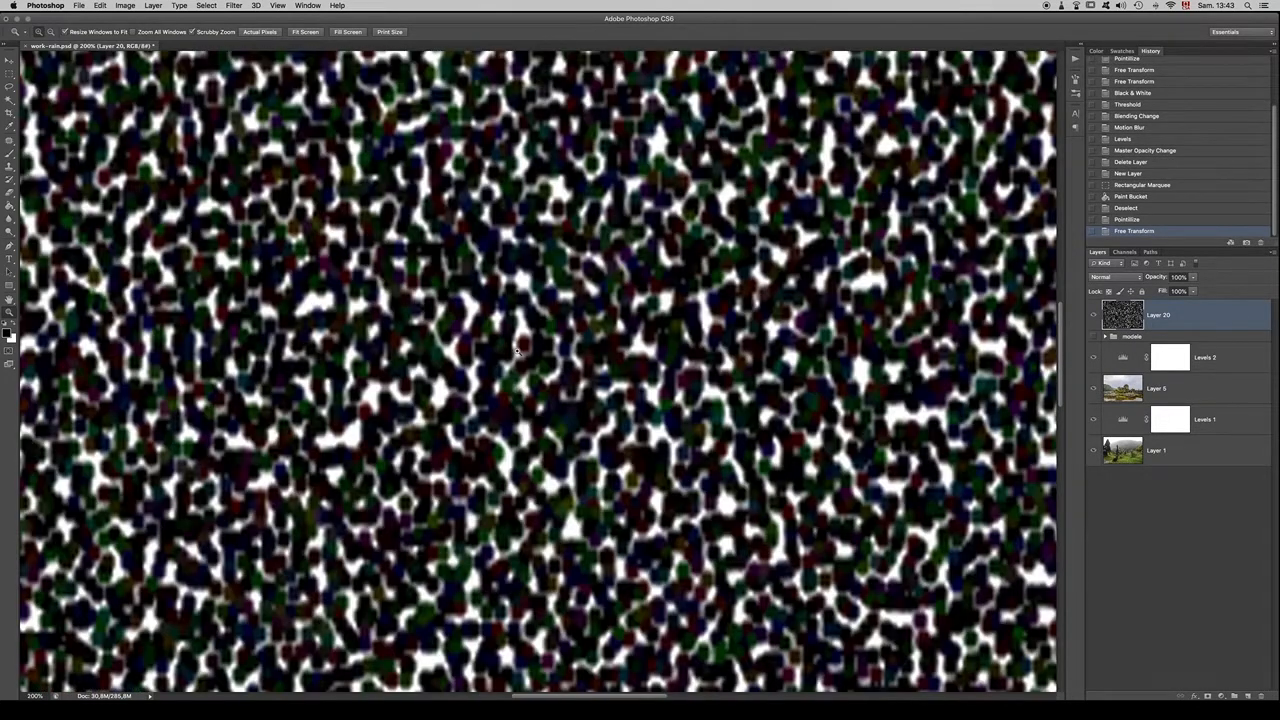
drag(102, 175, 319, 343)
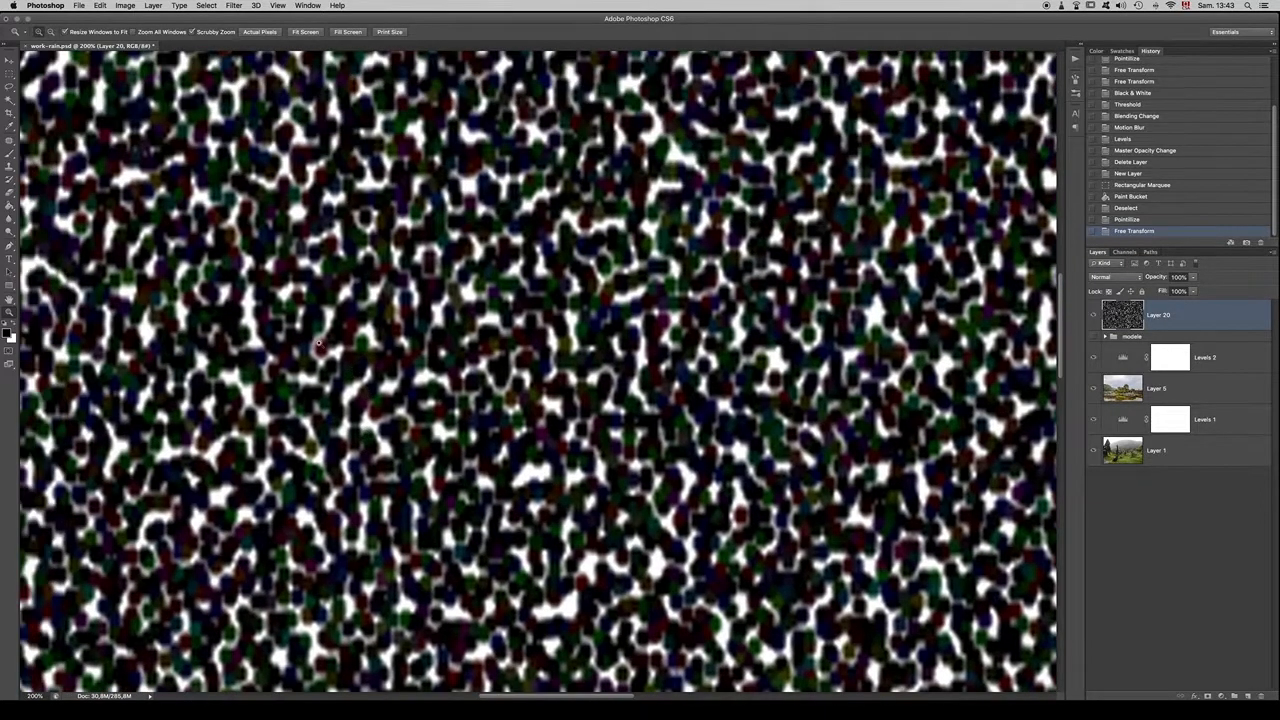
drag(317, 275, 345, 321)
click(400, 292)
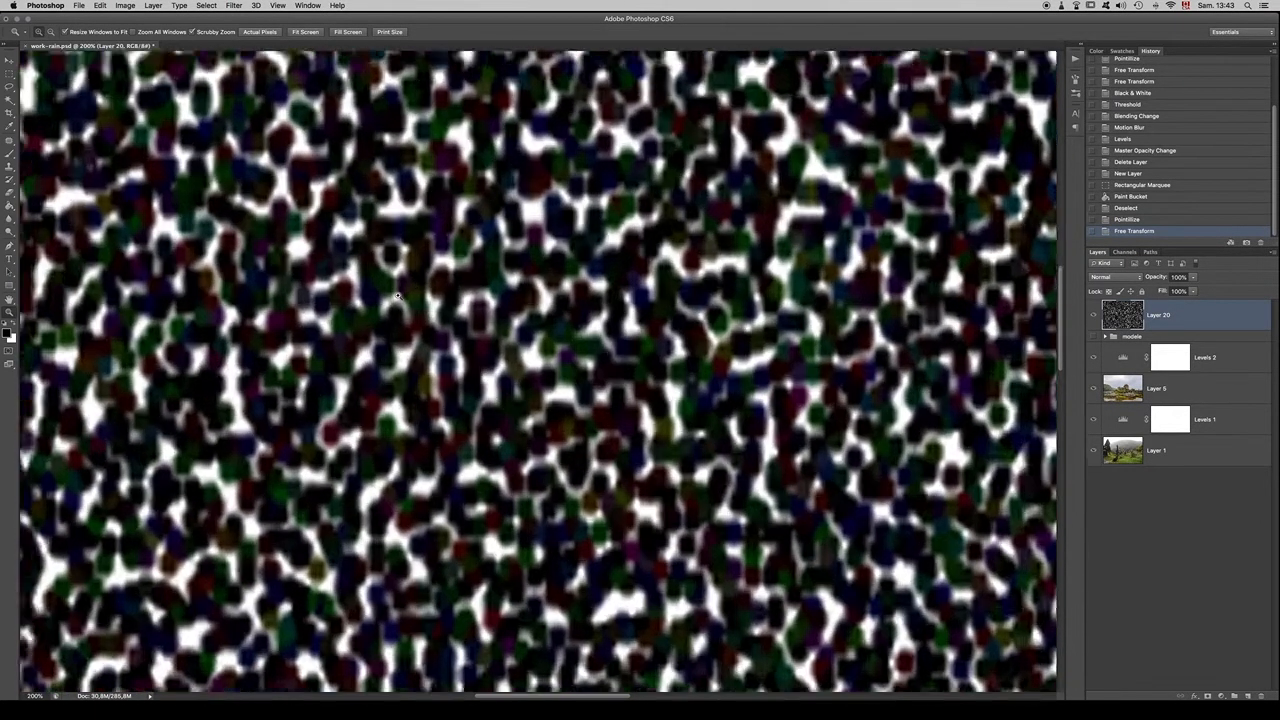
click(187, 145)
click(187, 145)
click(125, 5)
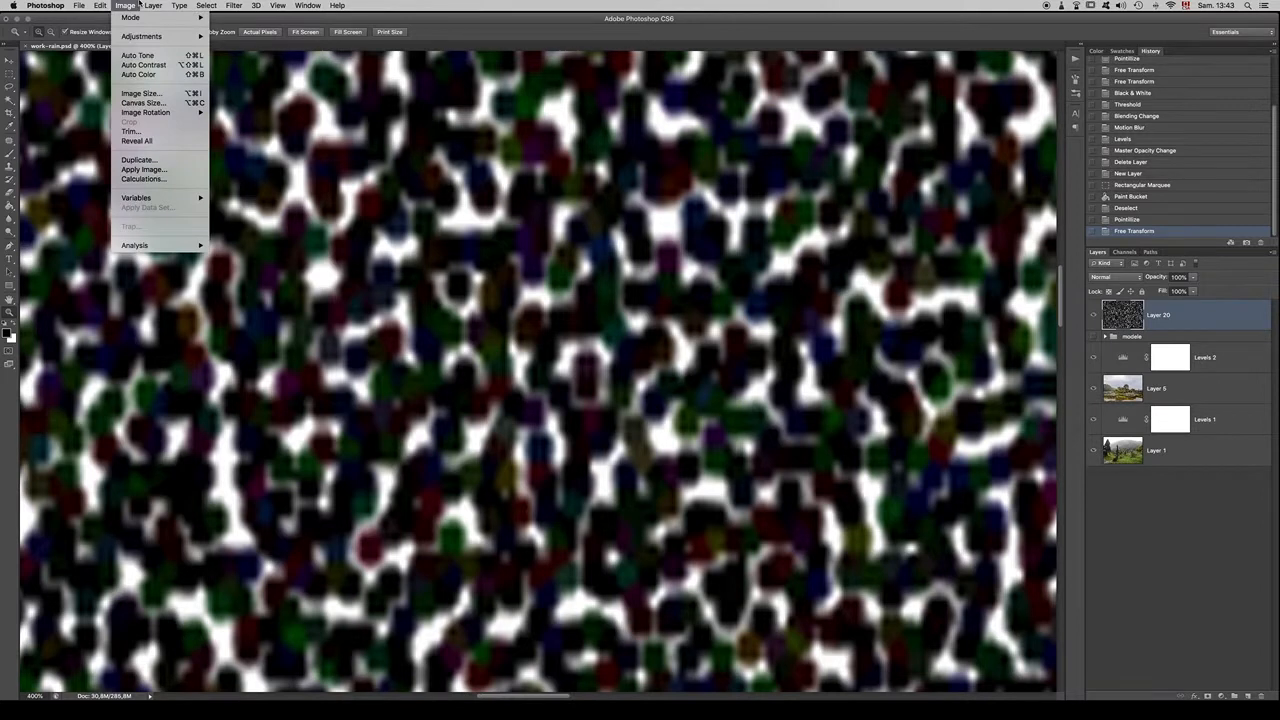
mouse_move(127, 37)
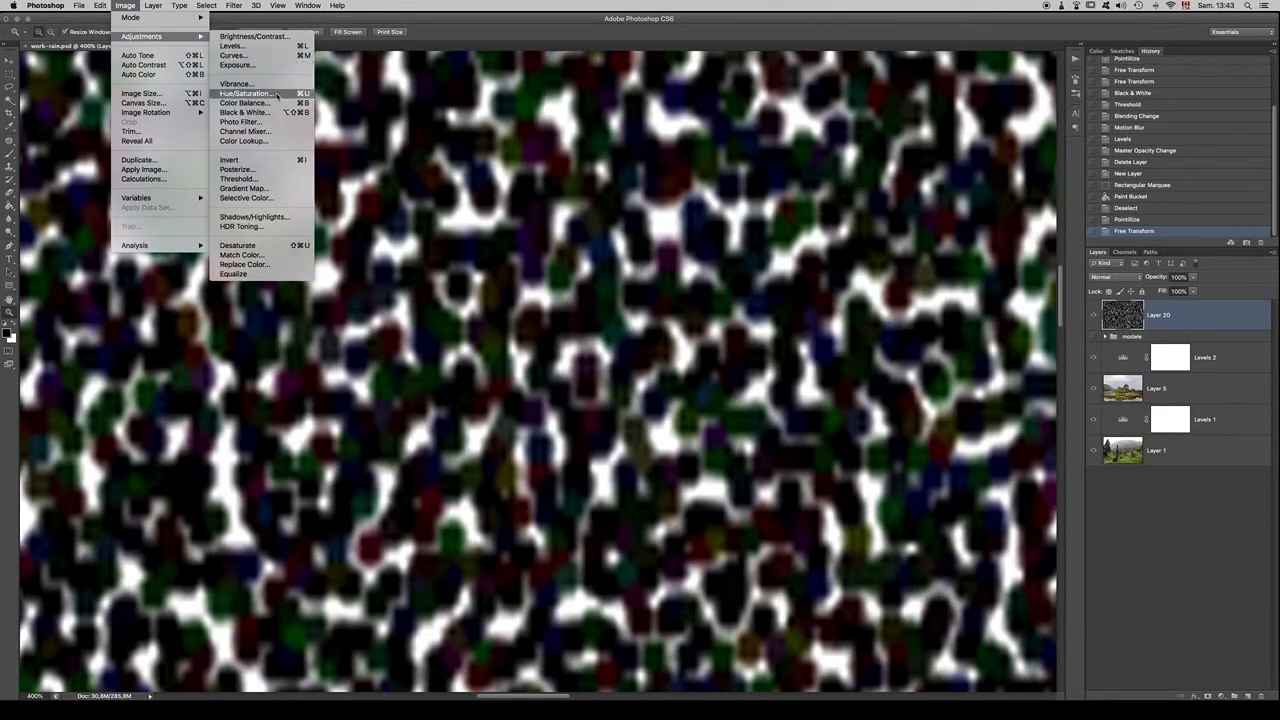
click(250, 113)
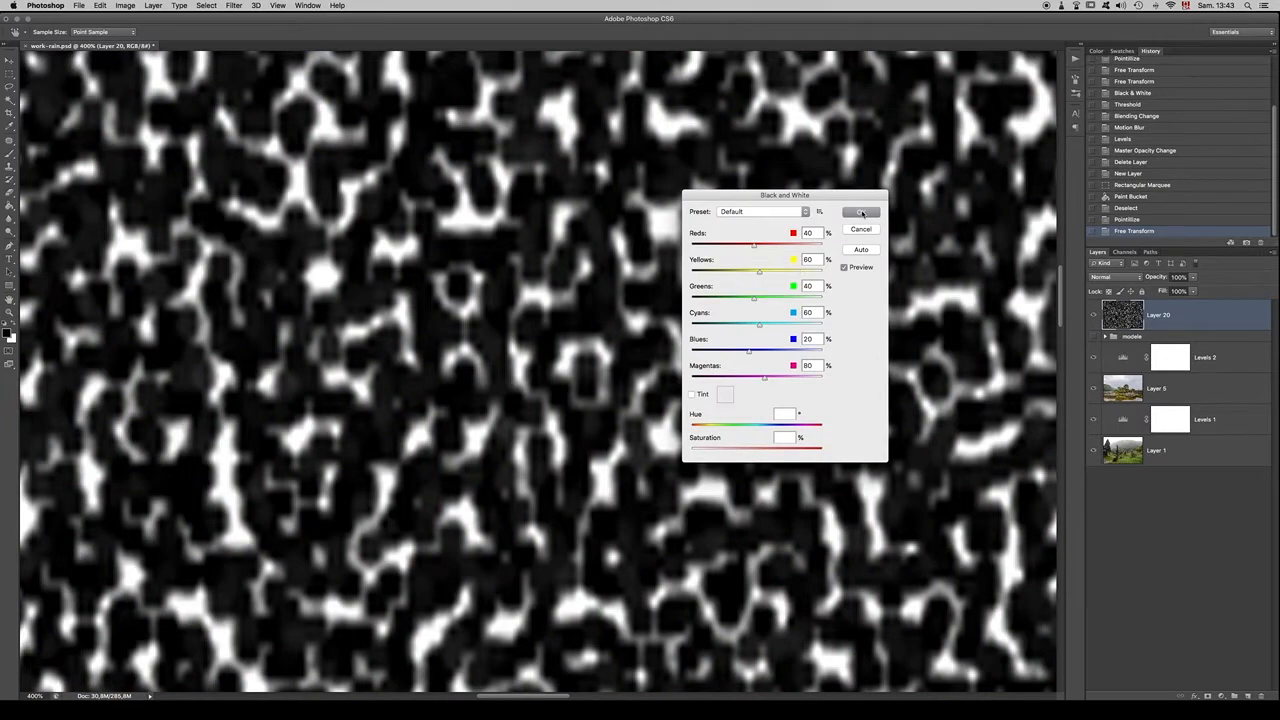
click(861, 213)
key(super+0)
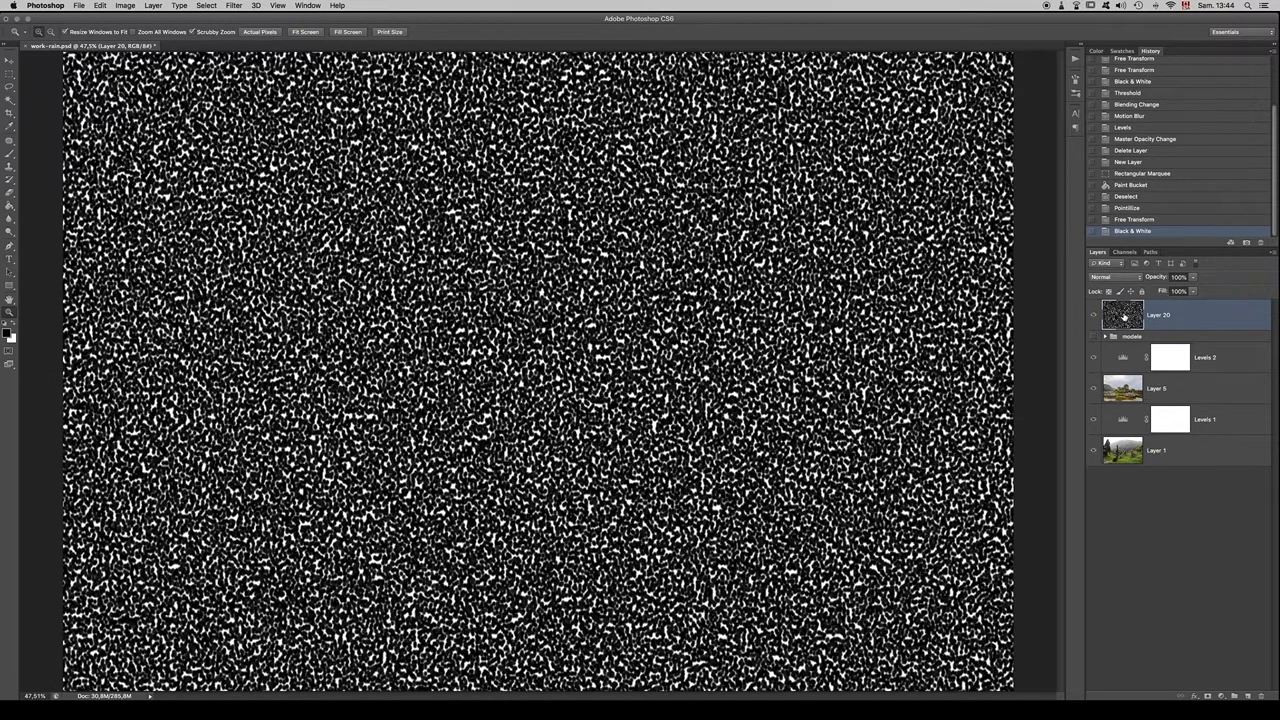
click(1119, 401)
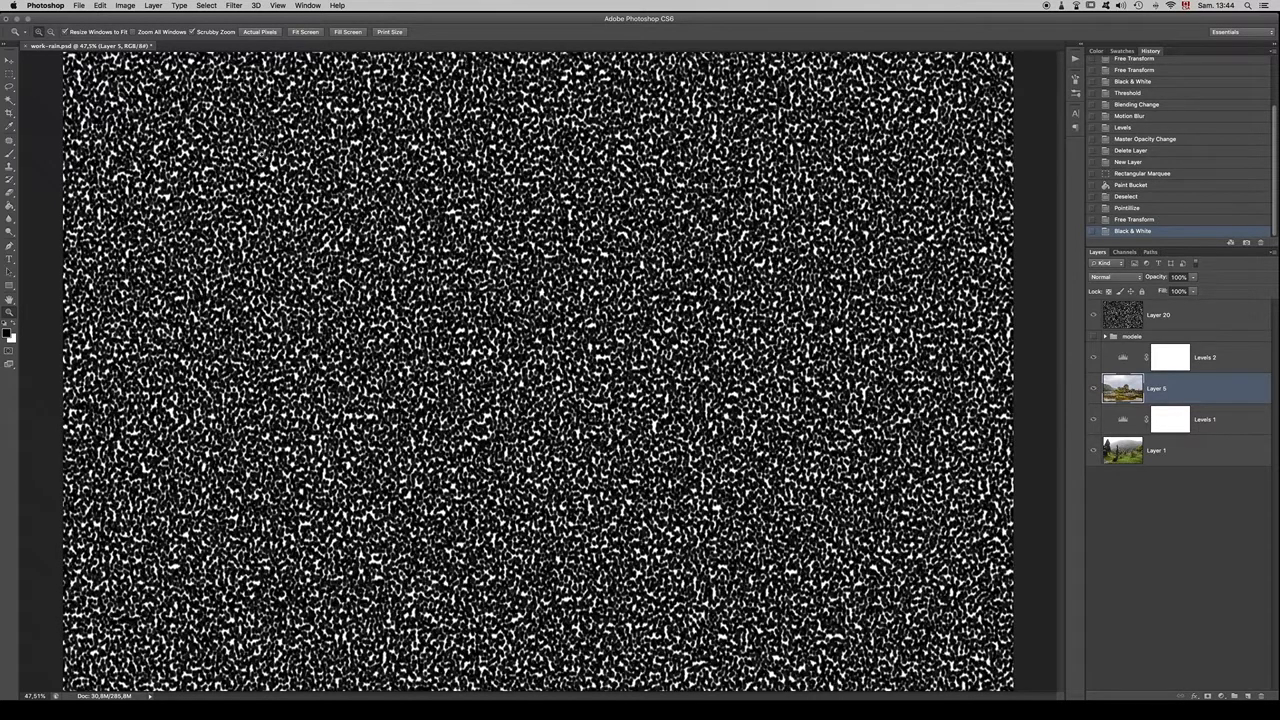
click(152, 5)
mouse_move(180, 6)
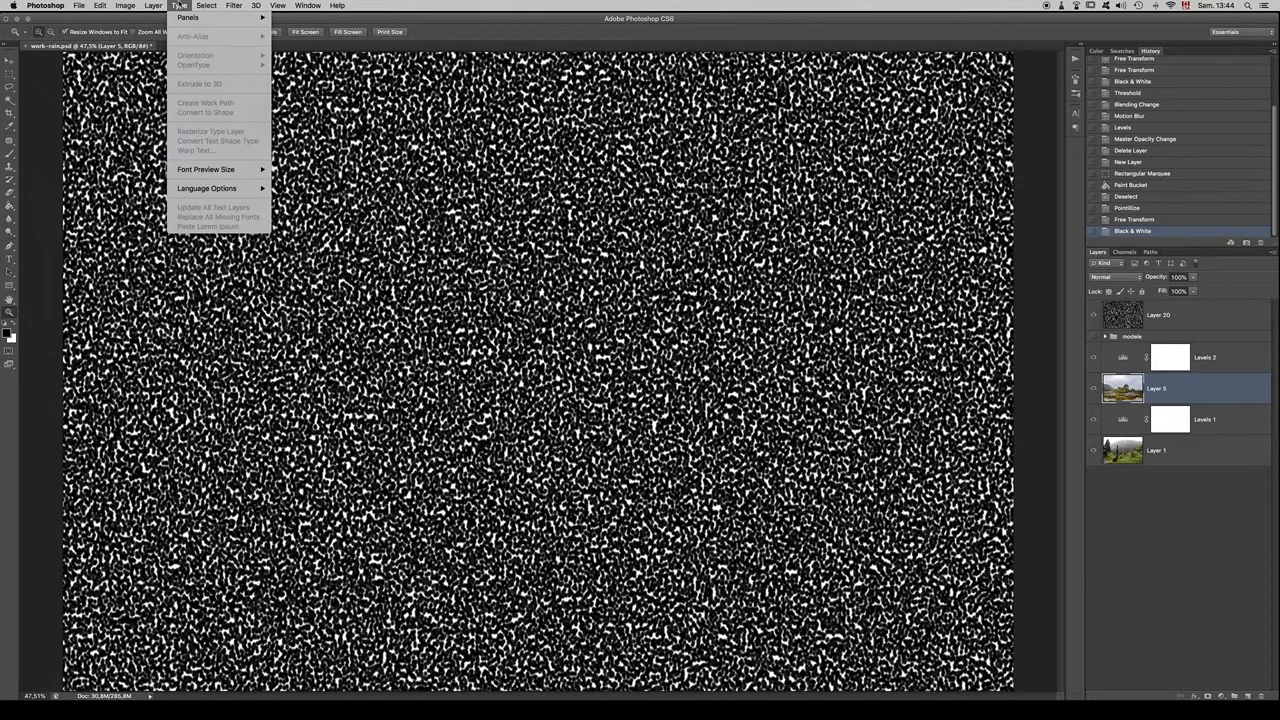
mouse_move(125, 5)
mouse_move(130, 37)
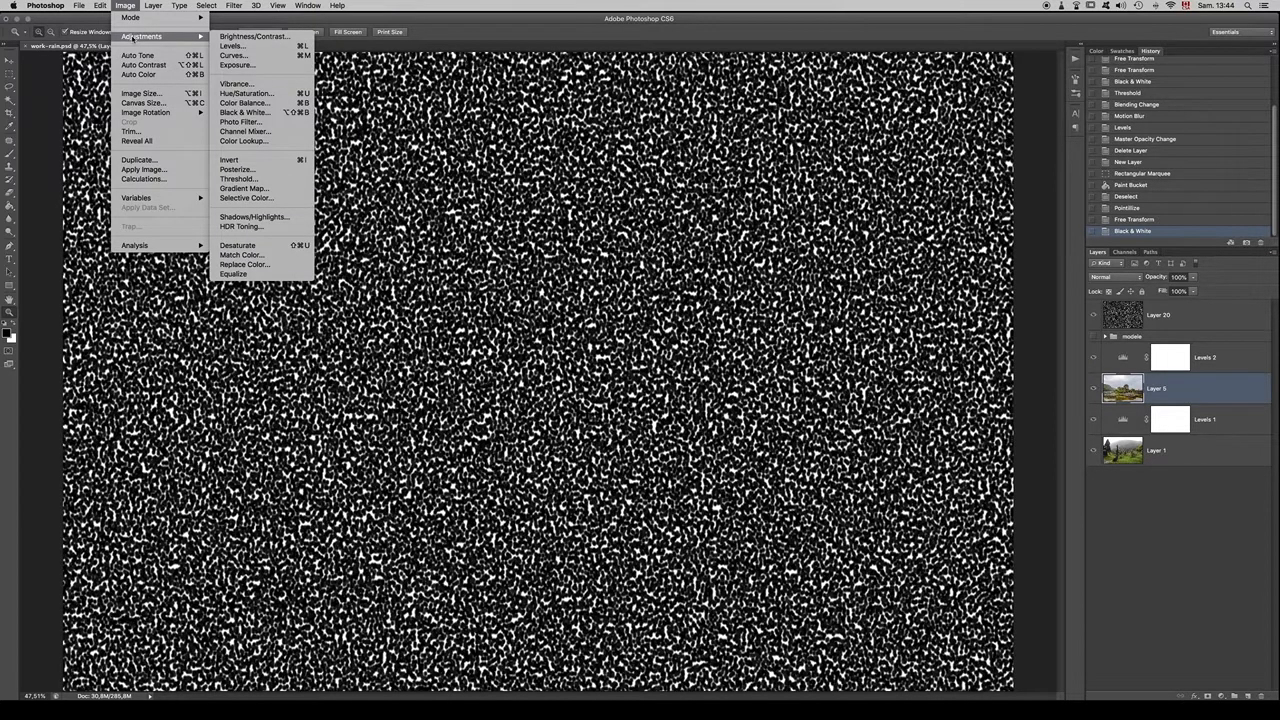
click(292, 180)
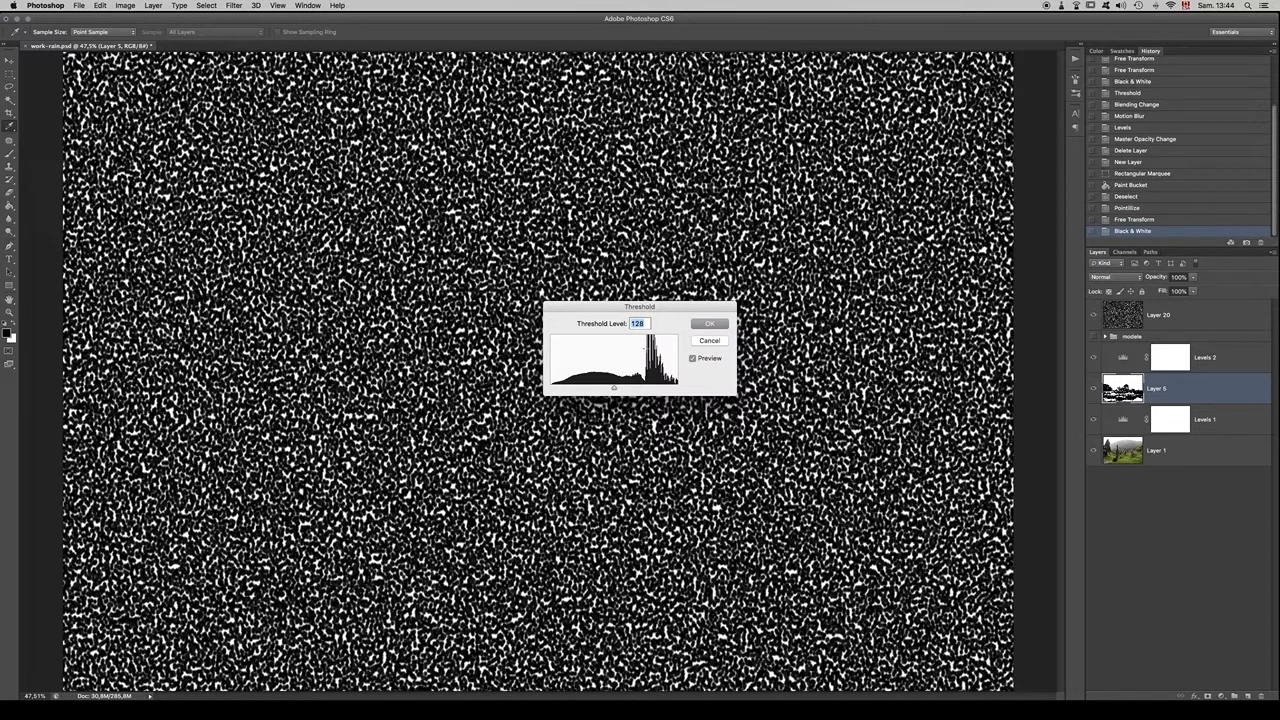
click(631, 324)
double_click(633, 324)
text(10)
click(634, 323)
text(1)
double_click(634, 323)
click(637, 323)
key(BackSpace)
text(2)
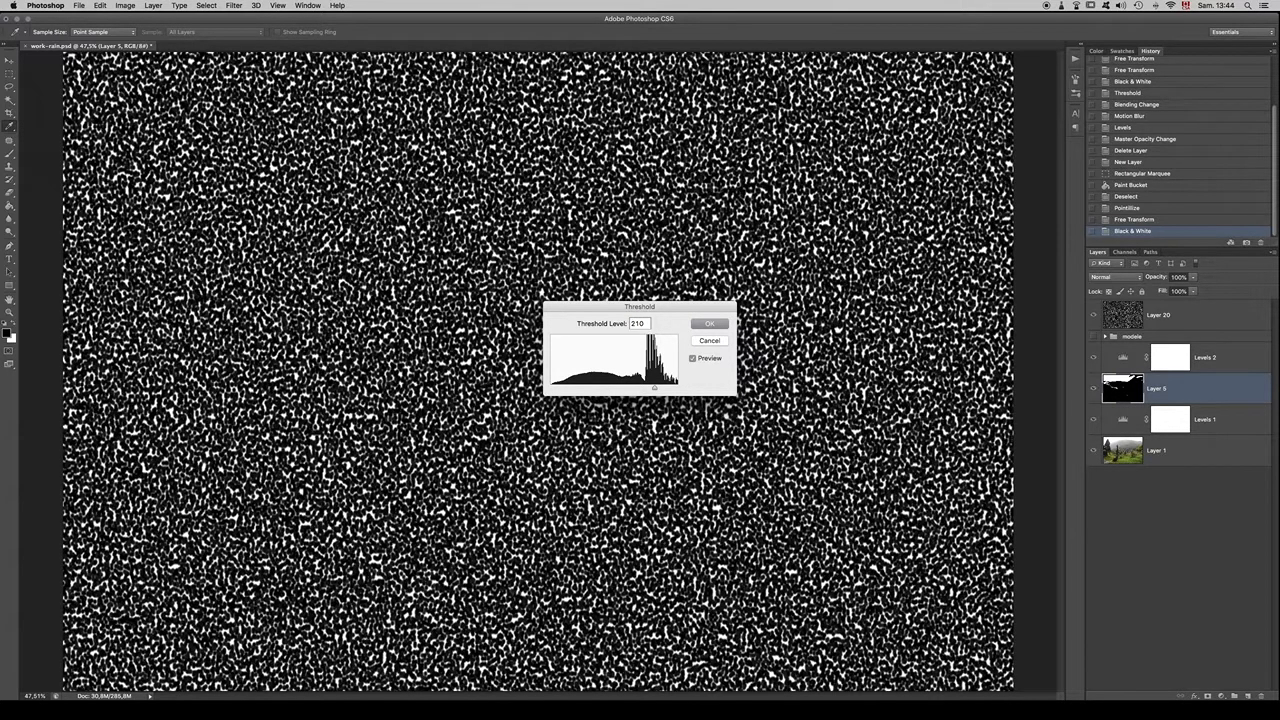
click(712, 341)
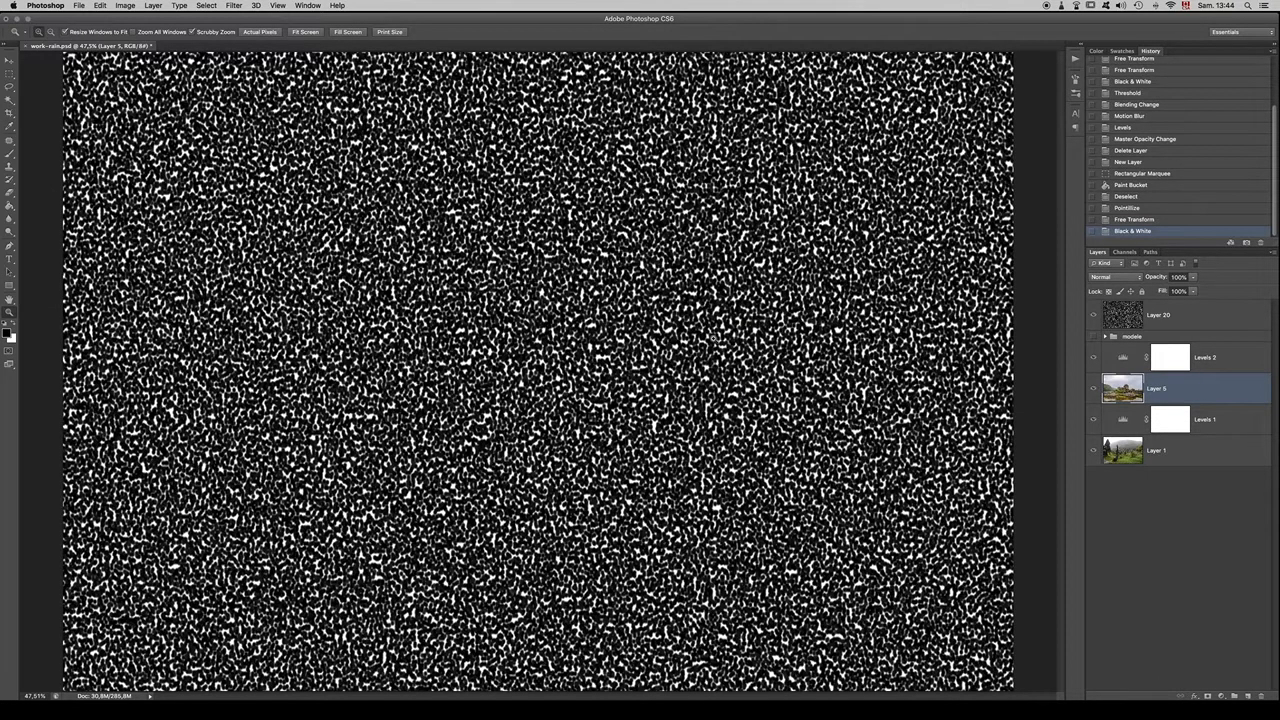
Step: Hide Layer 20 briefly to check the castle photo on Layer 5, and show it again
click(1236, 320)
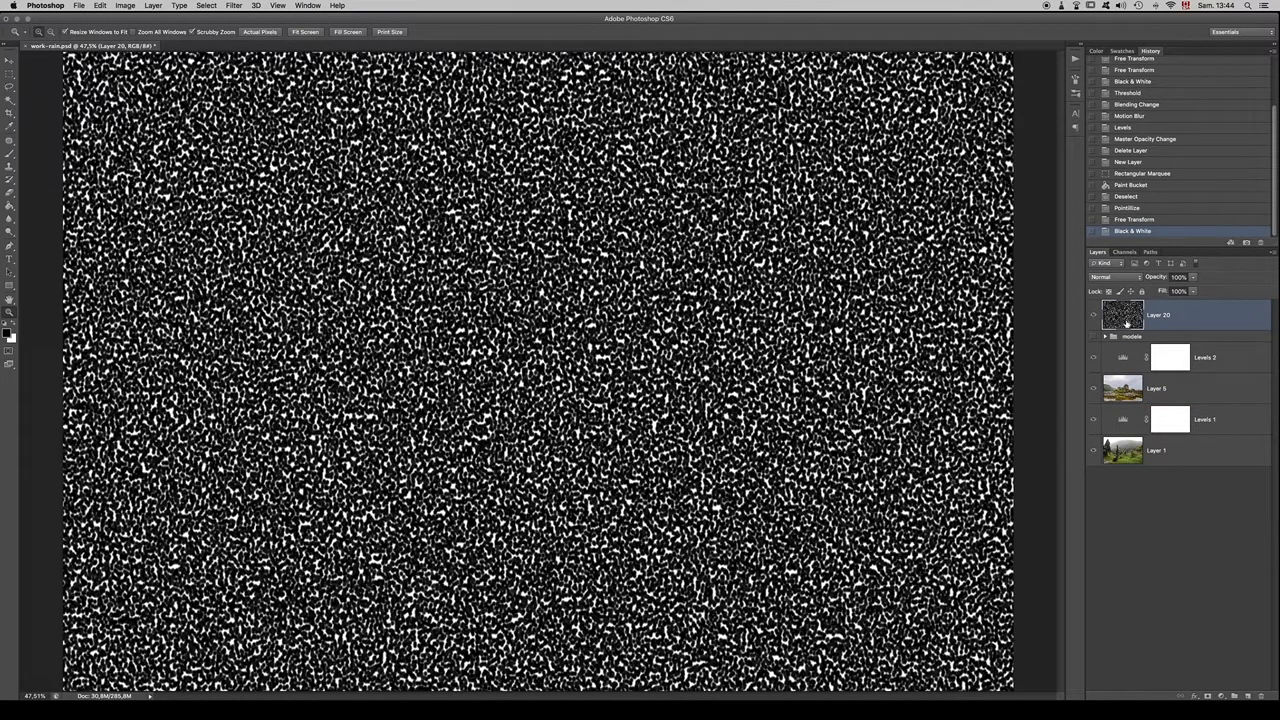
click(1129, 382)
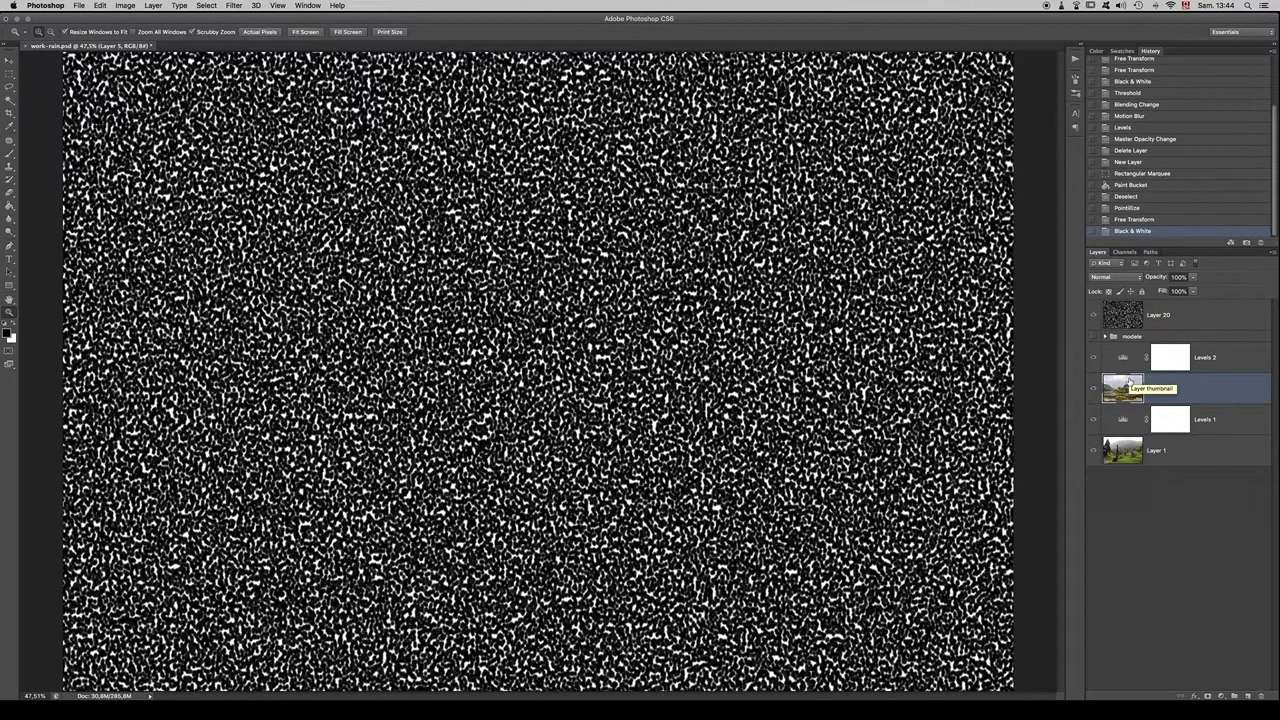
click(1094, 316)
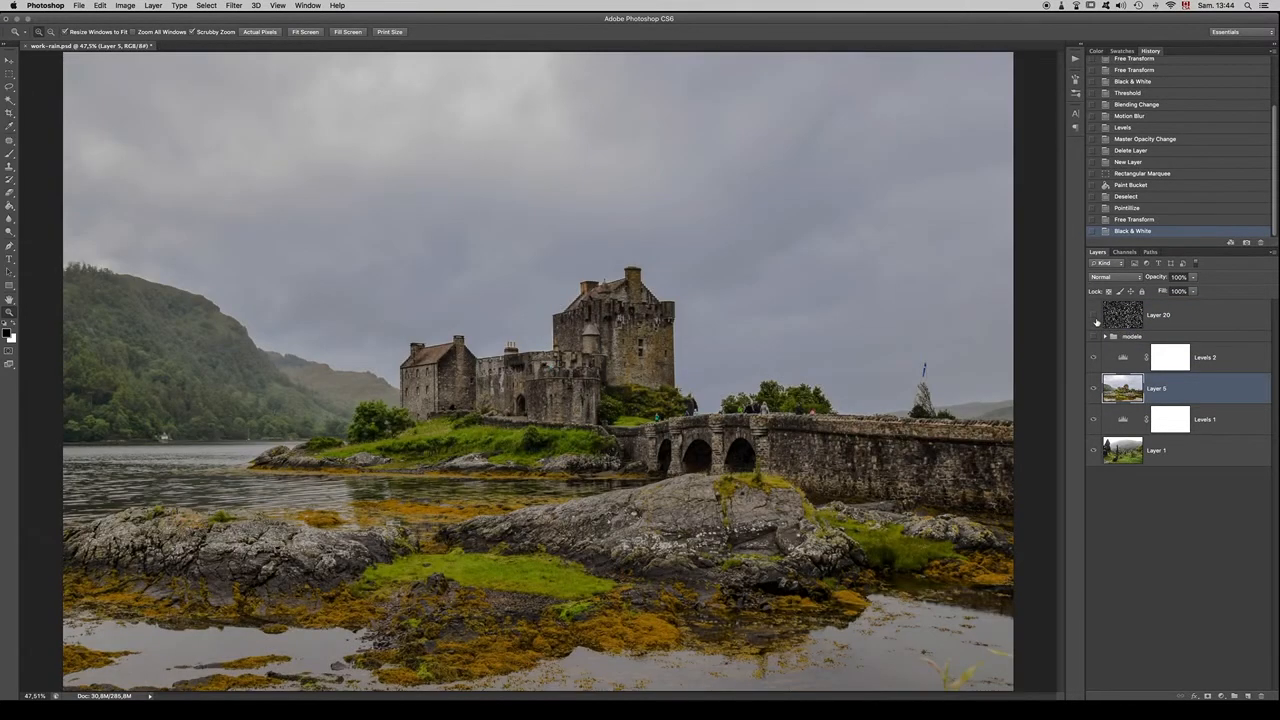
click(1094, 316)
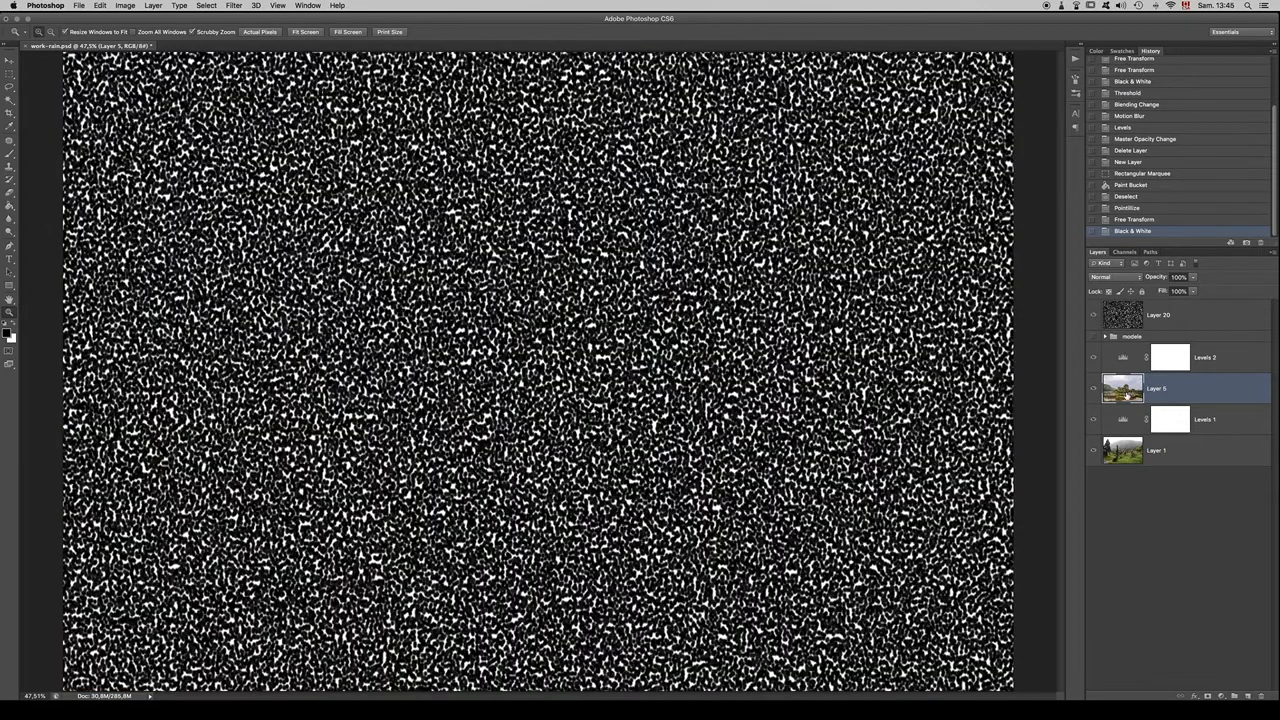
Step: Apply a Threshold adjustment with level 255 to the black-and-white noise on Layer 20
click(1124, 318)
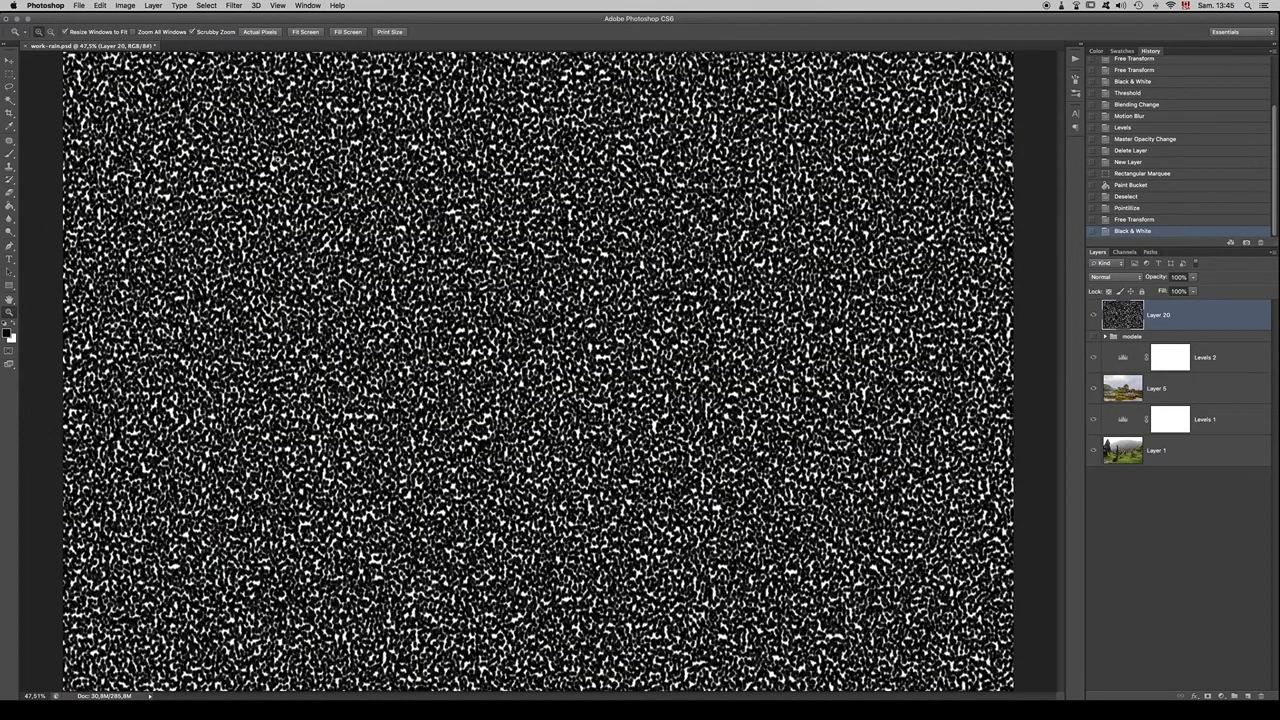
click(120, 5)
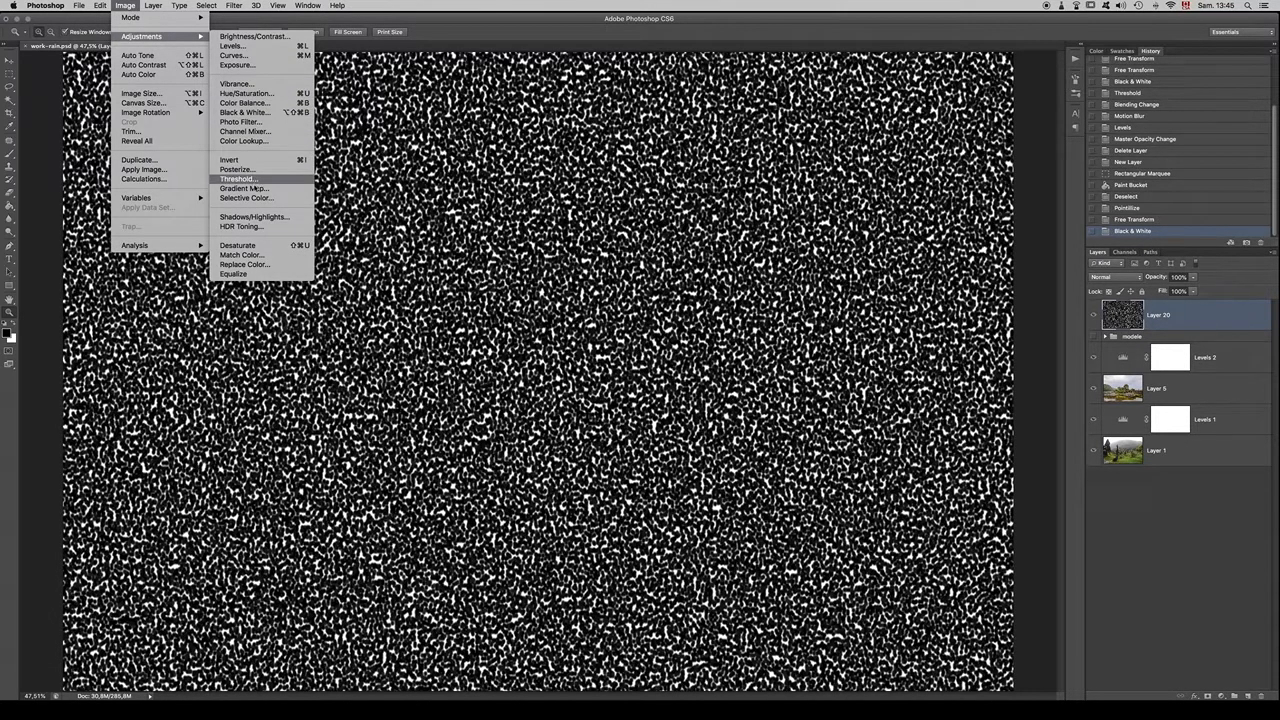
click(257, 186)
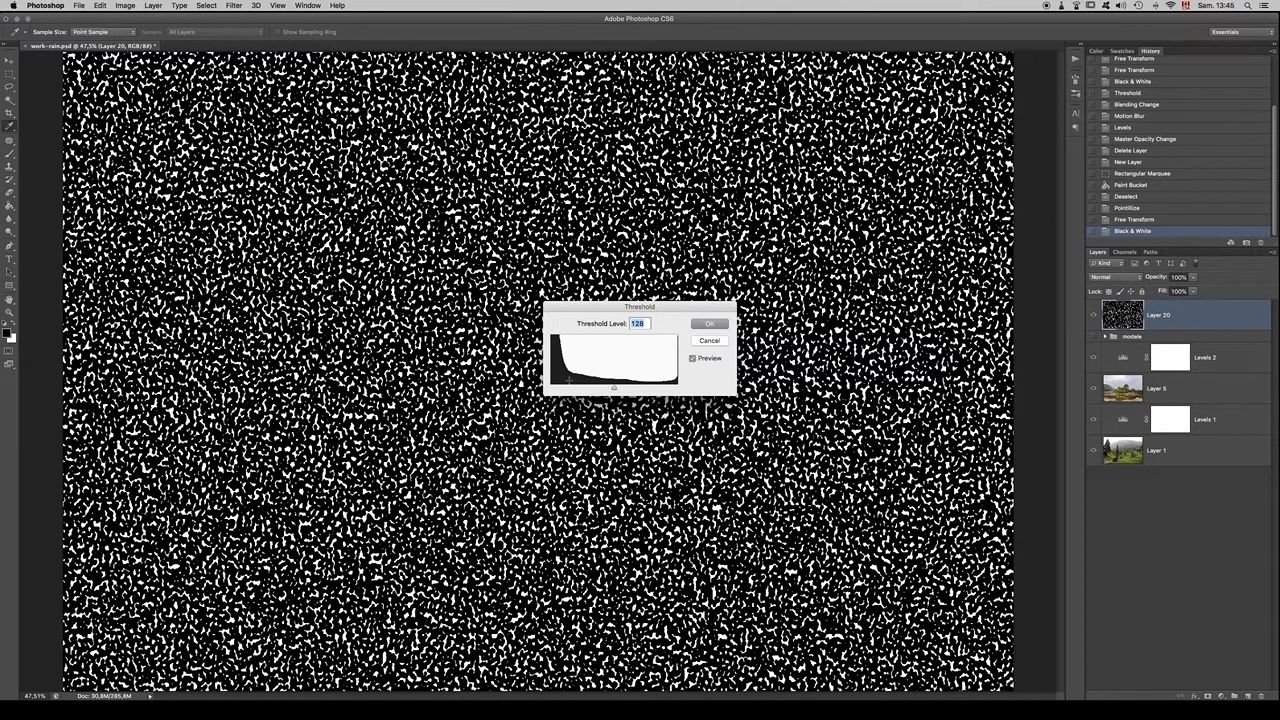
click(568, 389)
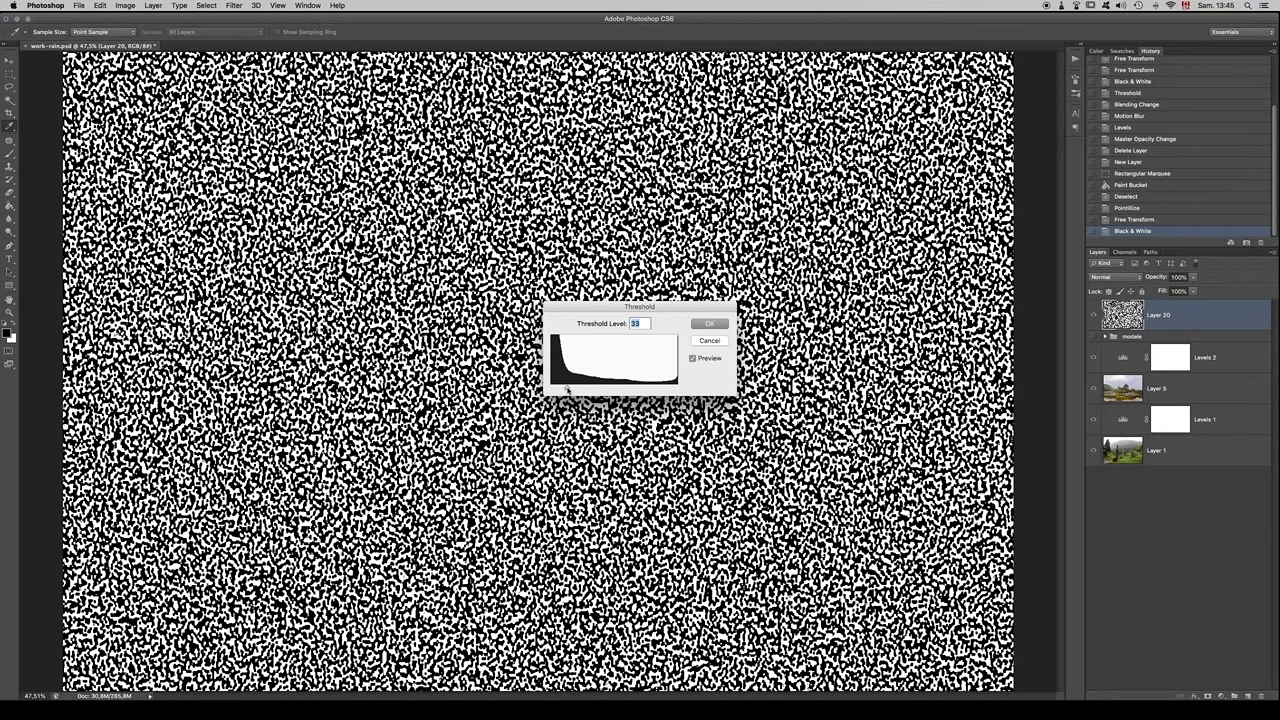
click(613, 390)
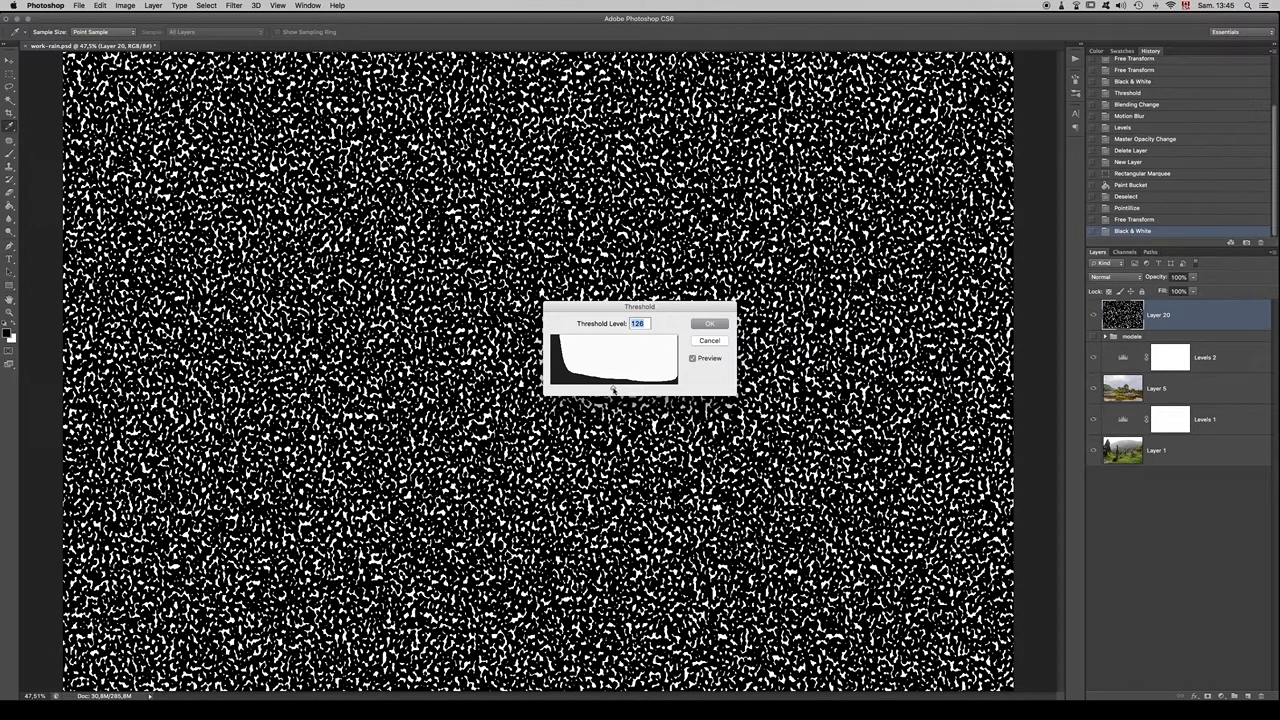
click(672, 389)
key(Up)
key(Up)
key(Up)
key(Up)
key(Up)
key(Up)
key(Up)
key(Up)
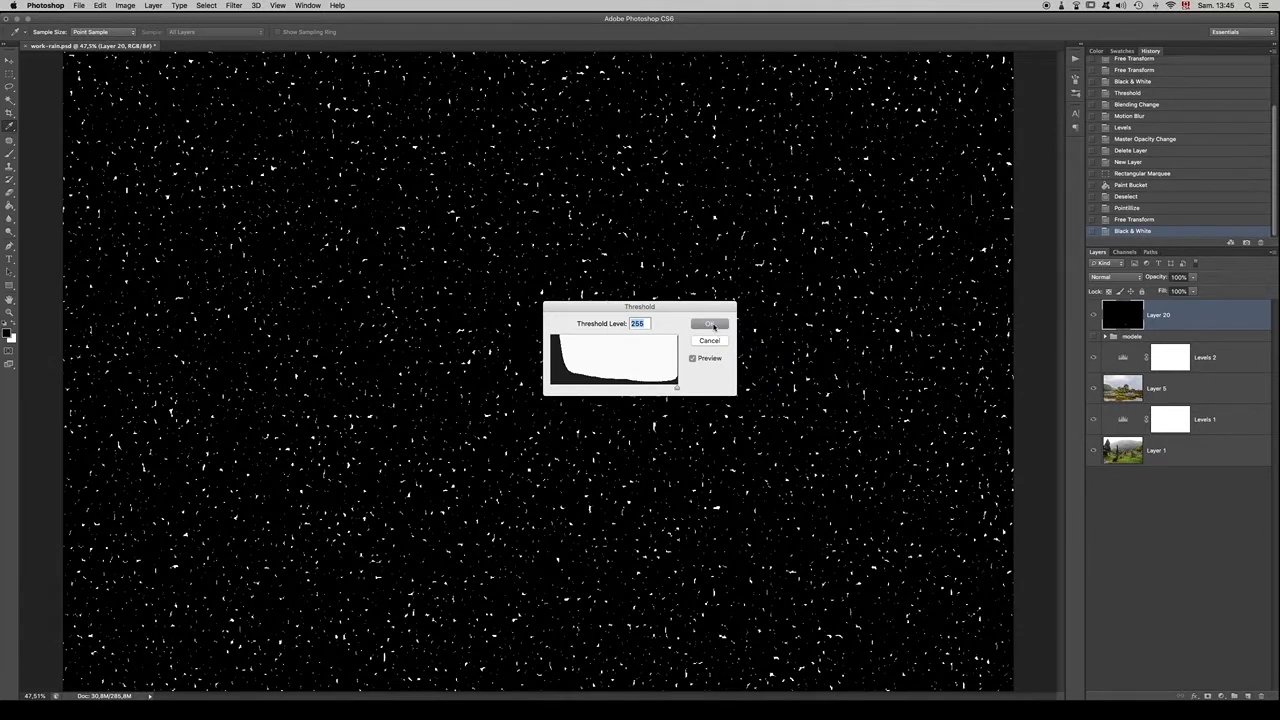
click(712, 325)
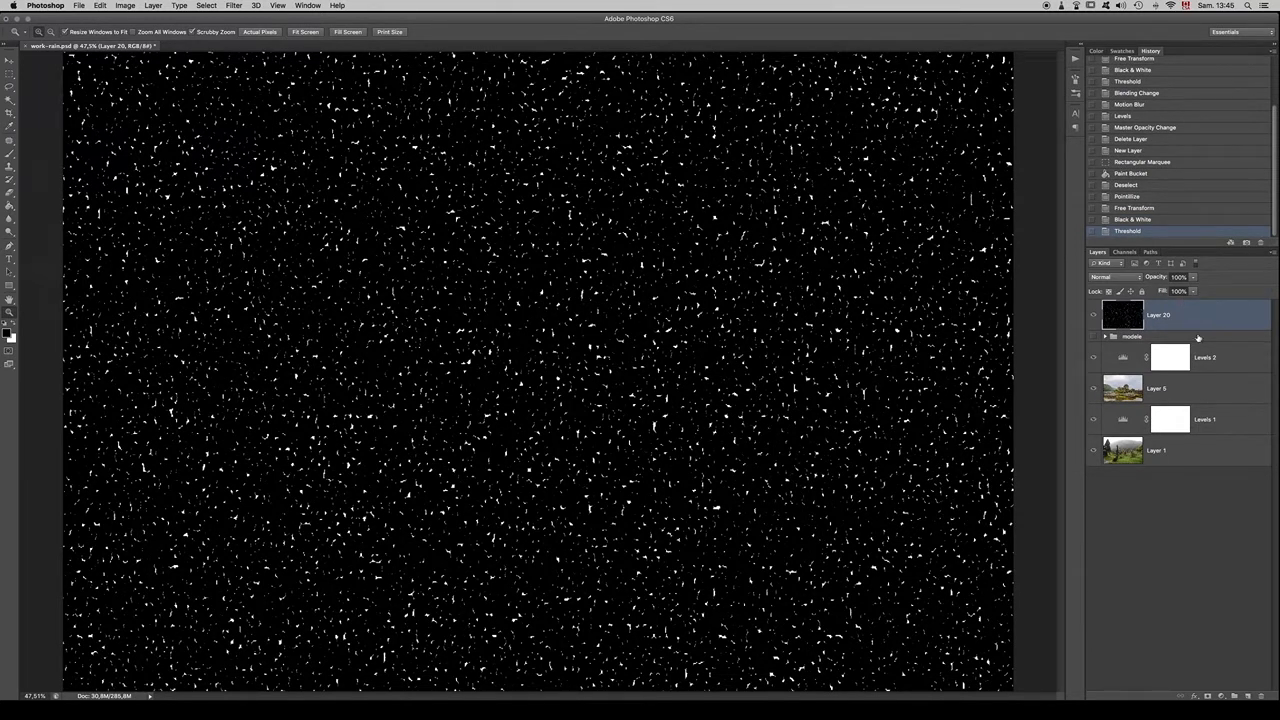
Step: Set the blending mode of Layer 20 to Screen and inspect the white specks over the sky up close
click(1131, 381)
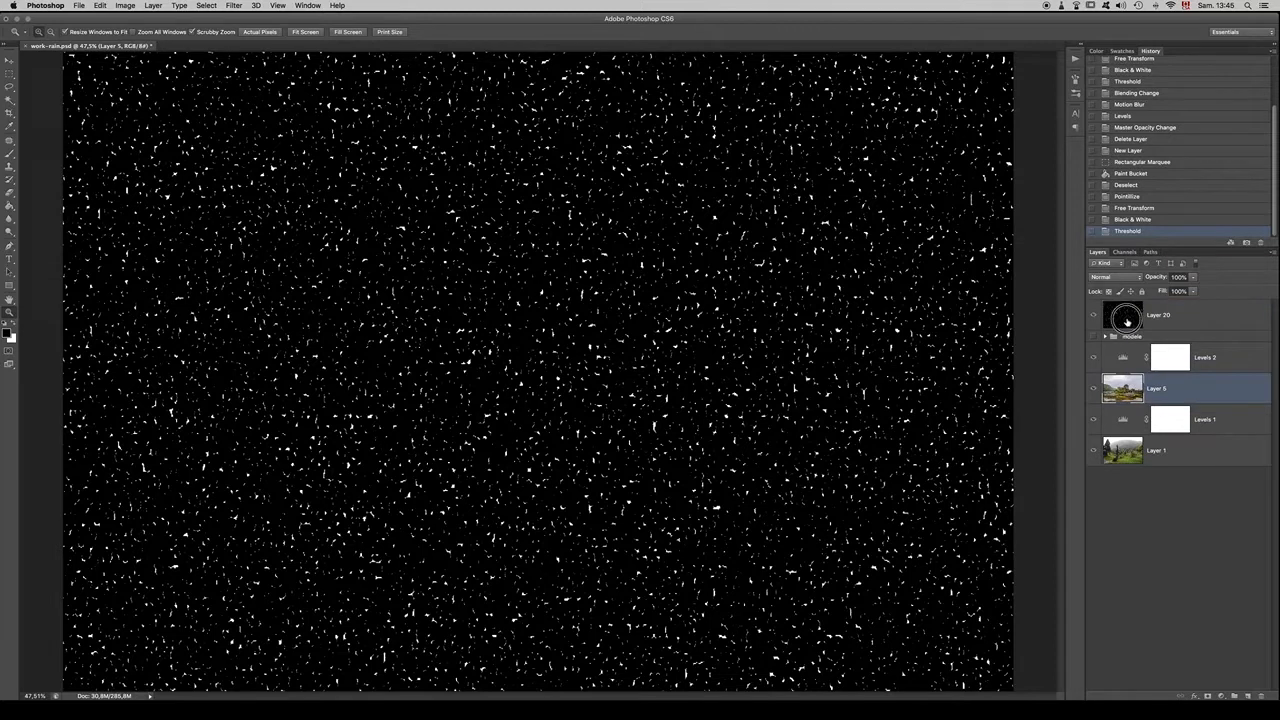
click(1127, 320)
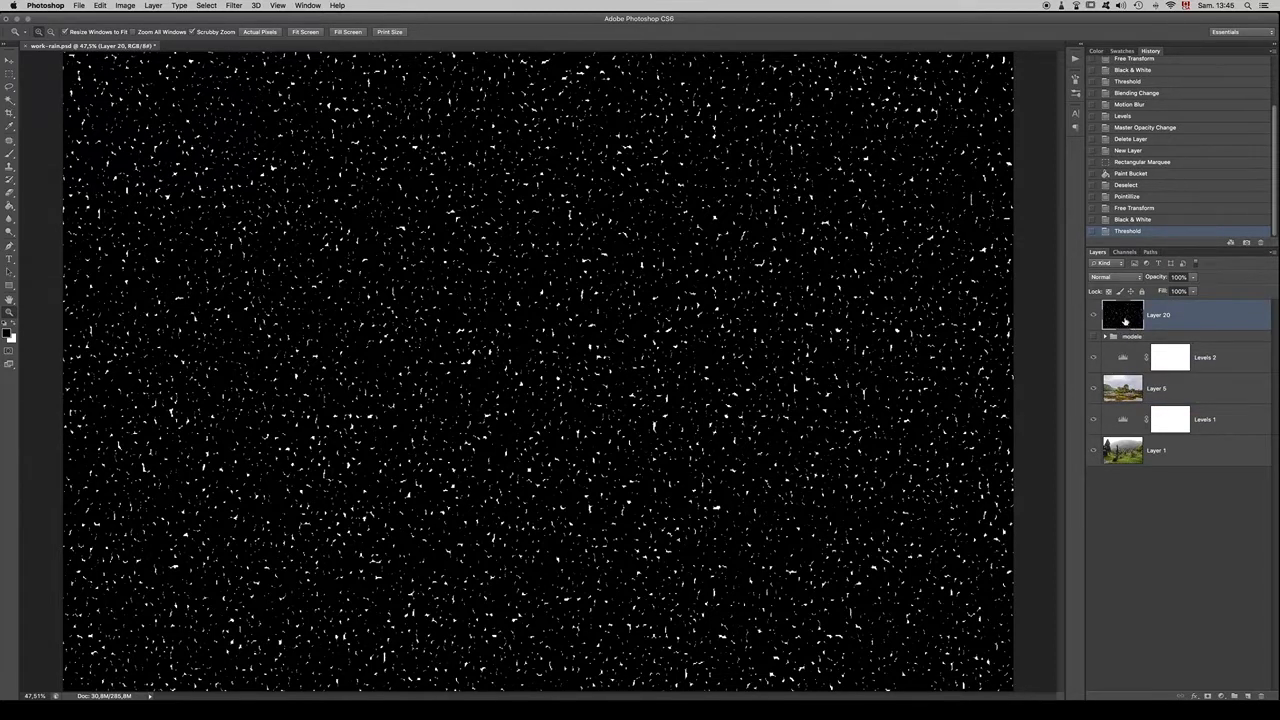
click(1131, 280)
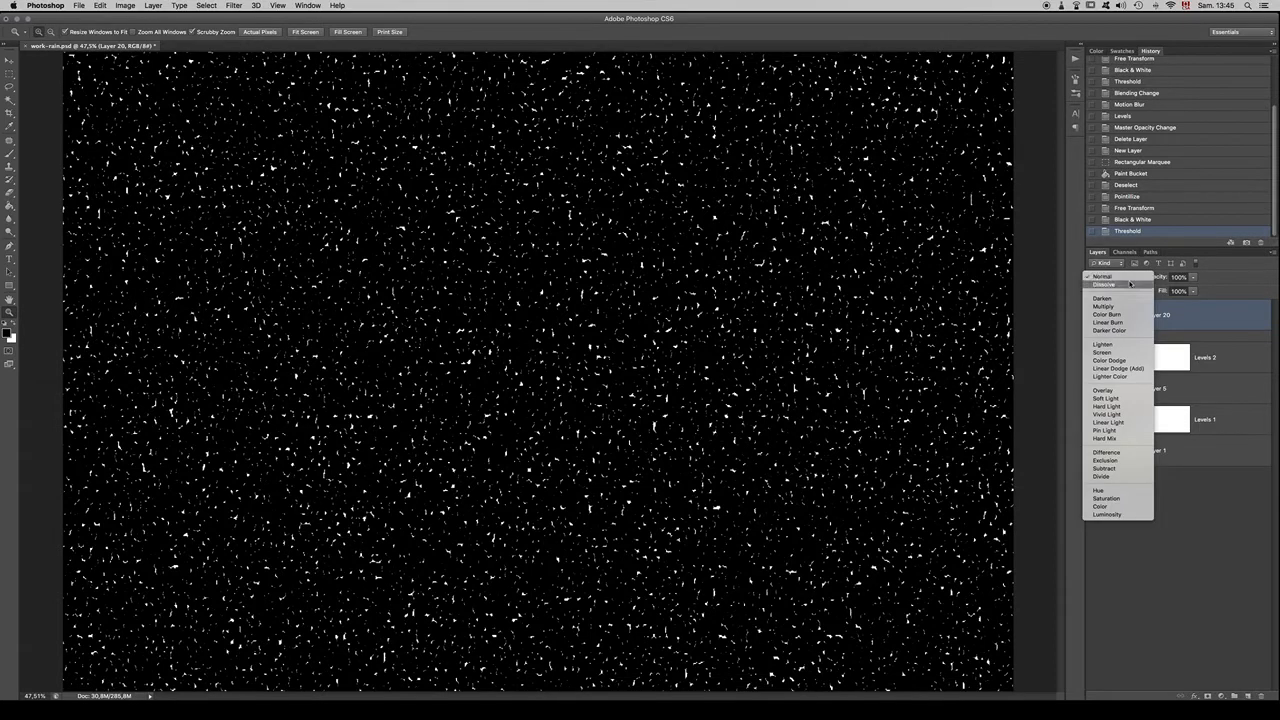
click(1123, 352)
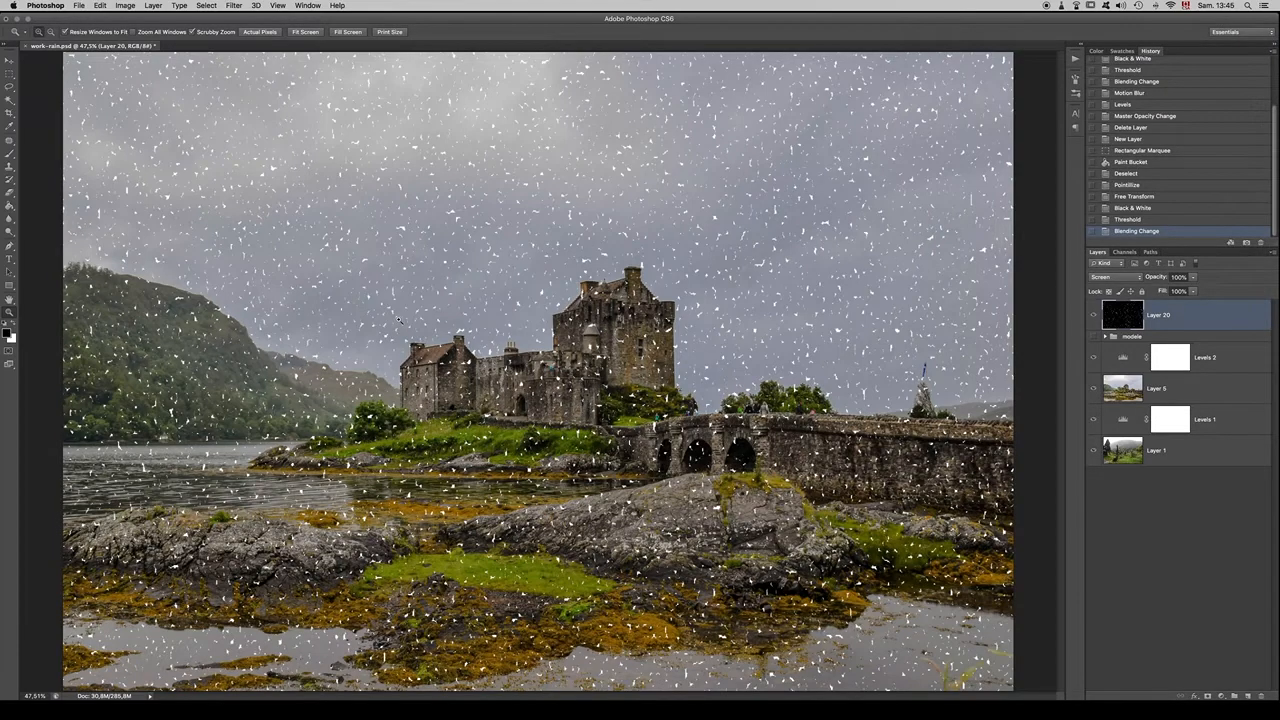
scroll(349, 281, up, 6)
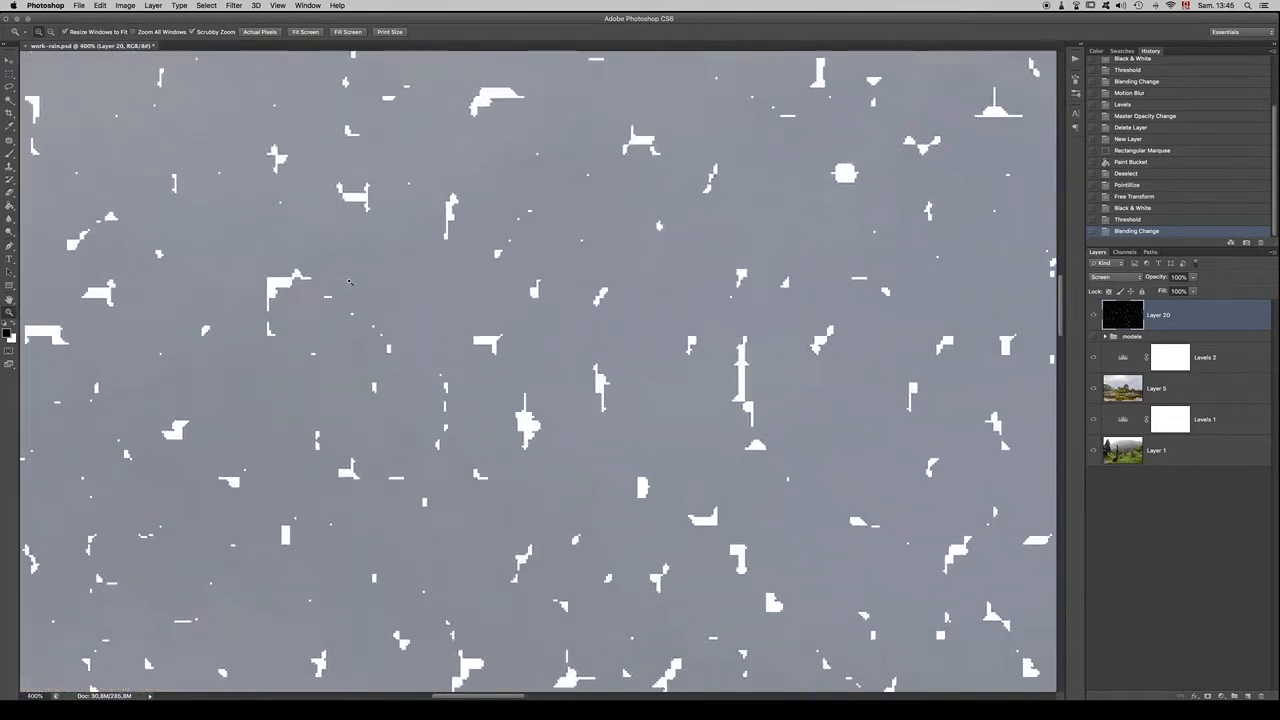
scroll(349, 281, up, 1)
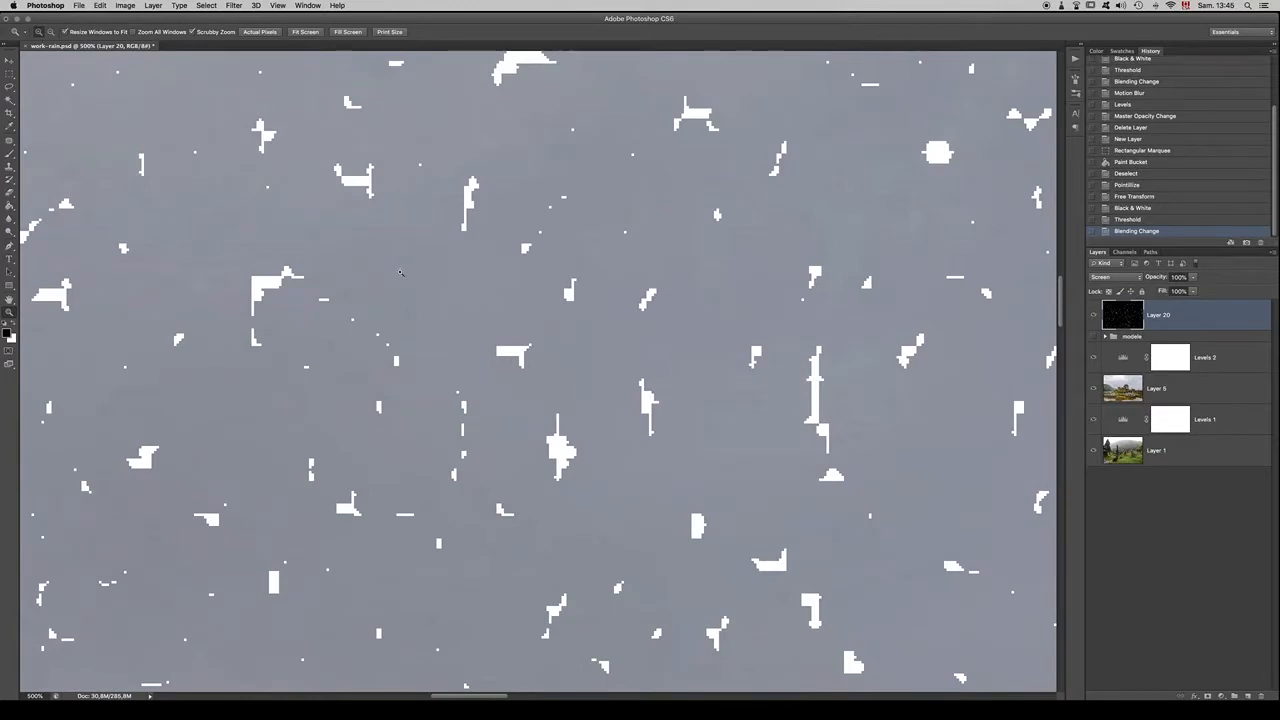
key(super+0)
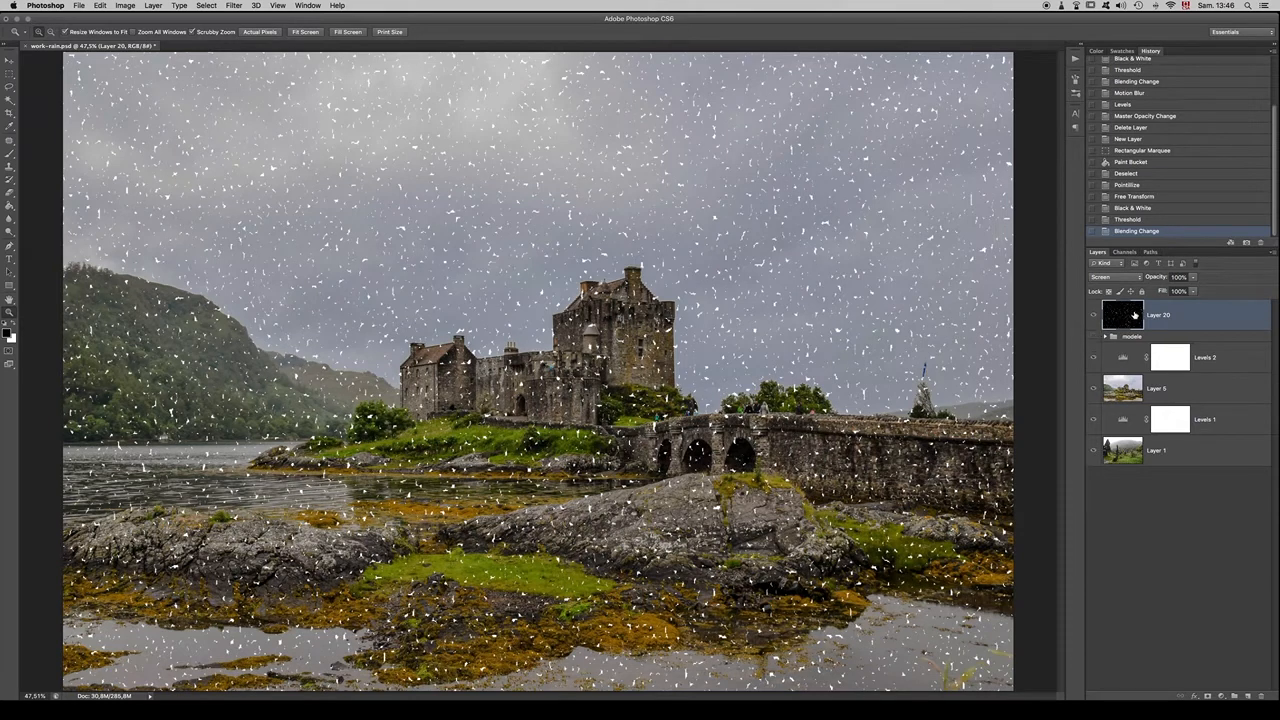
Step: Start a Motion Blur on Layer 20 and try a blur distance of 20 pixels
click(237, 6)
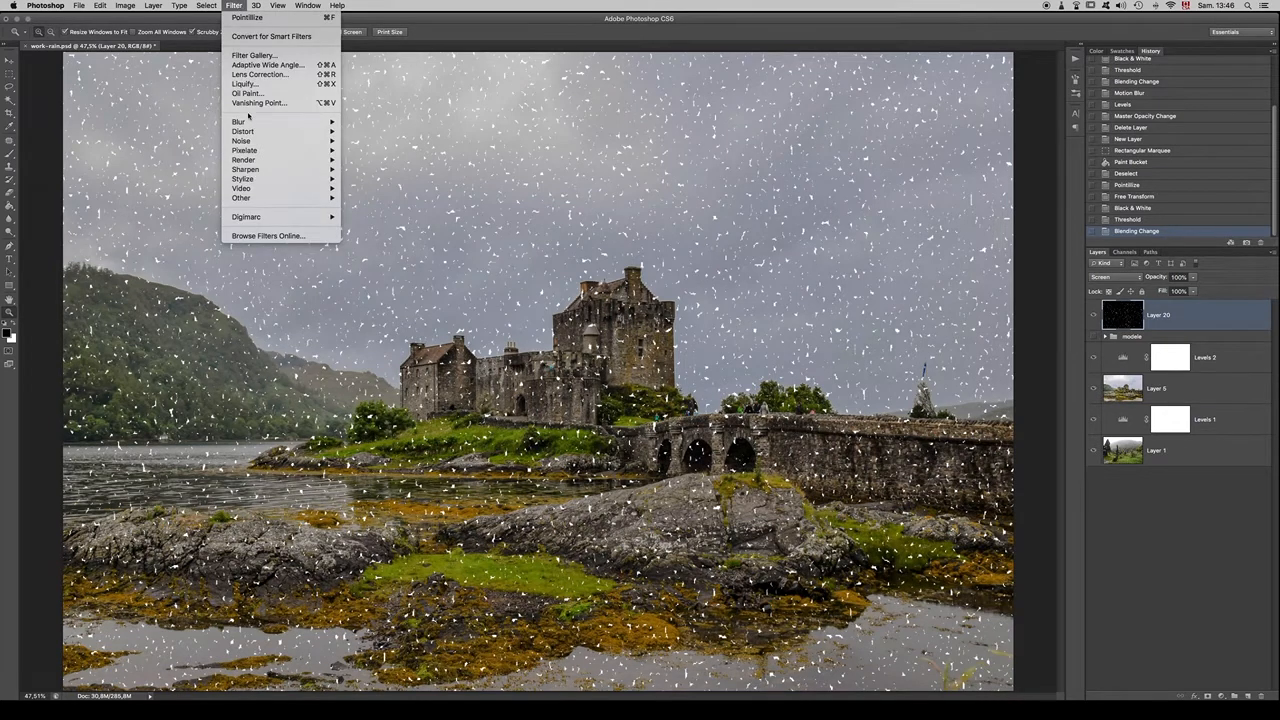
mouse_move(255, 121)
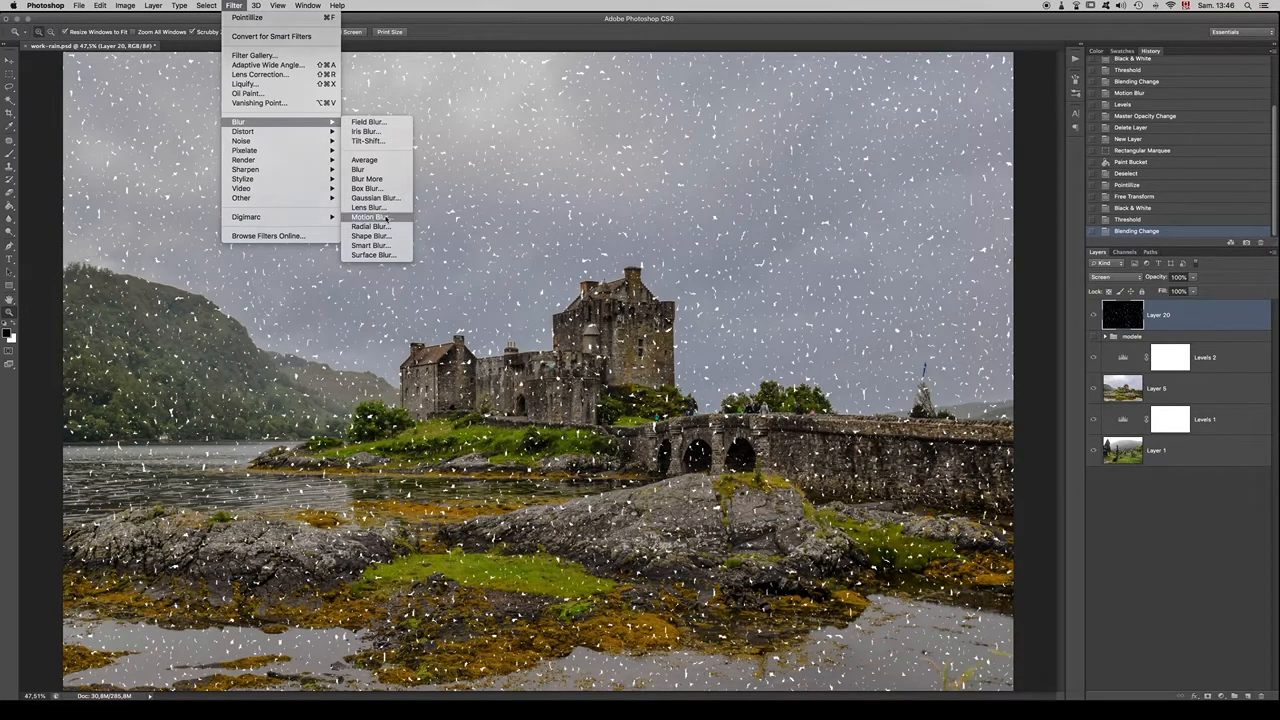
click(385, 217)
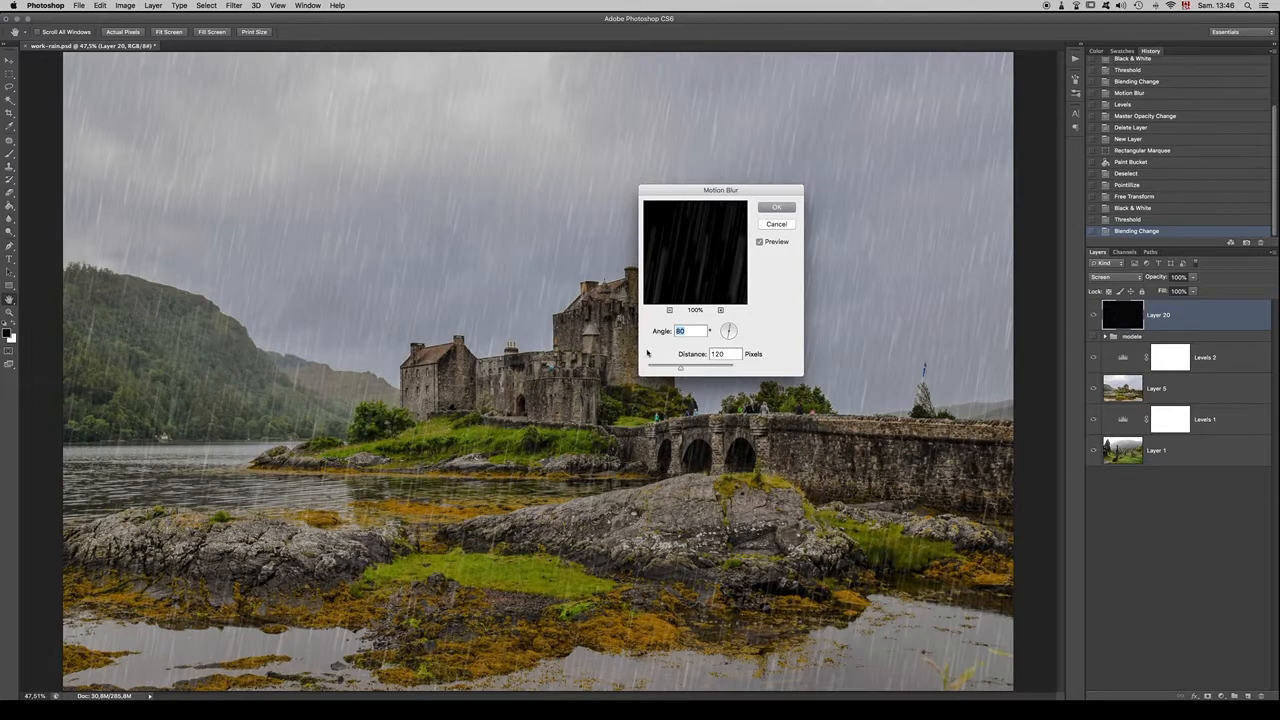
click(727, 355)
drag(715, 354, 719, 354)
text(5)
text(1)
key(BackSpace)
text(0)
text(1)
drag(727, 353, 710, 353)
text(0)
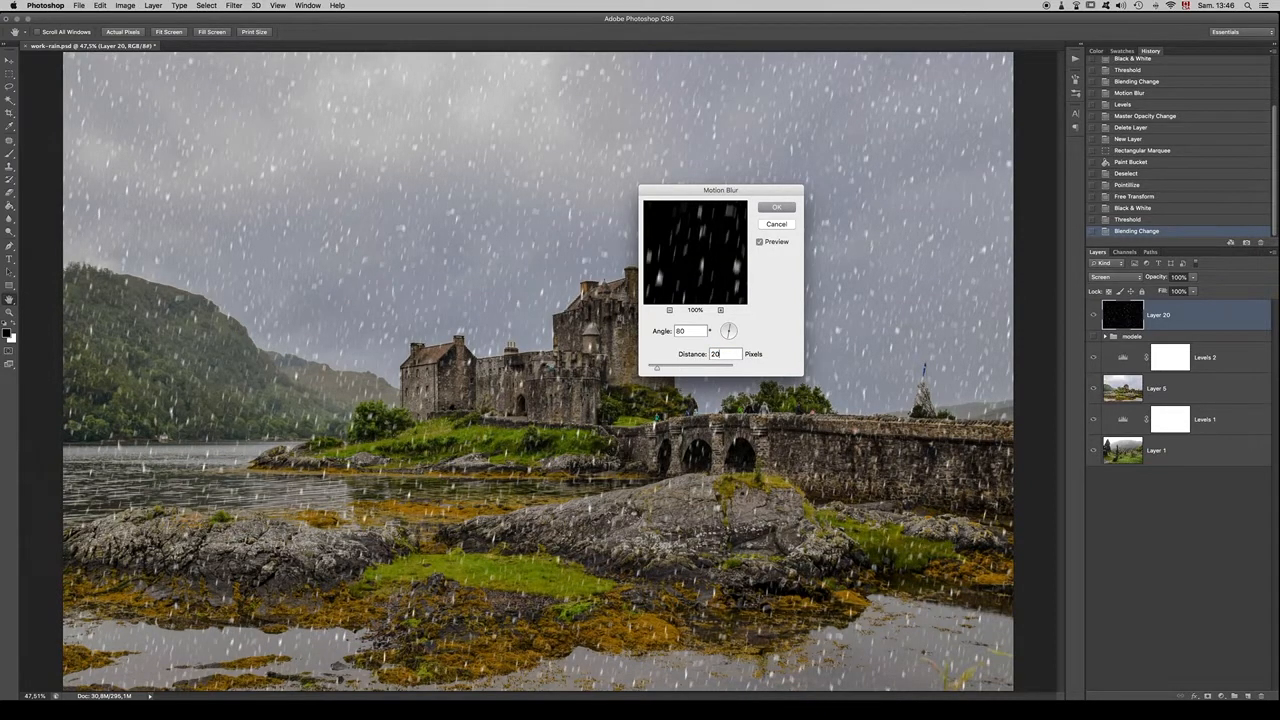
Step: Try a Motion Blur distance of 30 pixels, and set it to 110 pixels
key(shift+Right)
text(1)
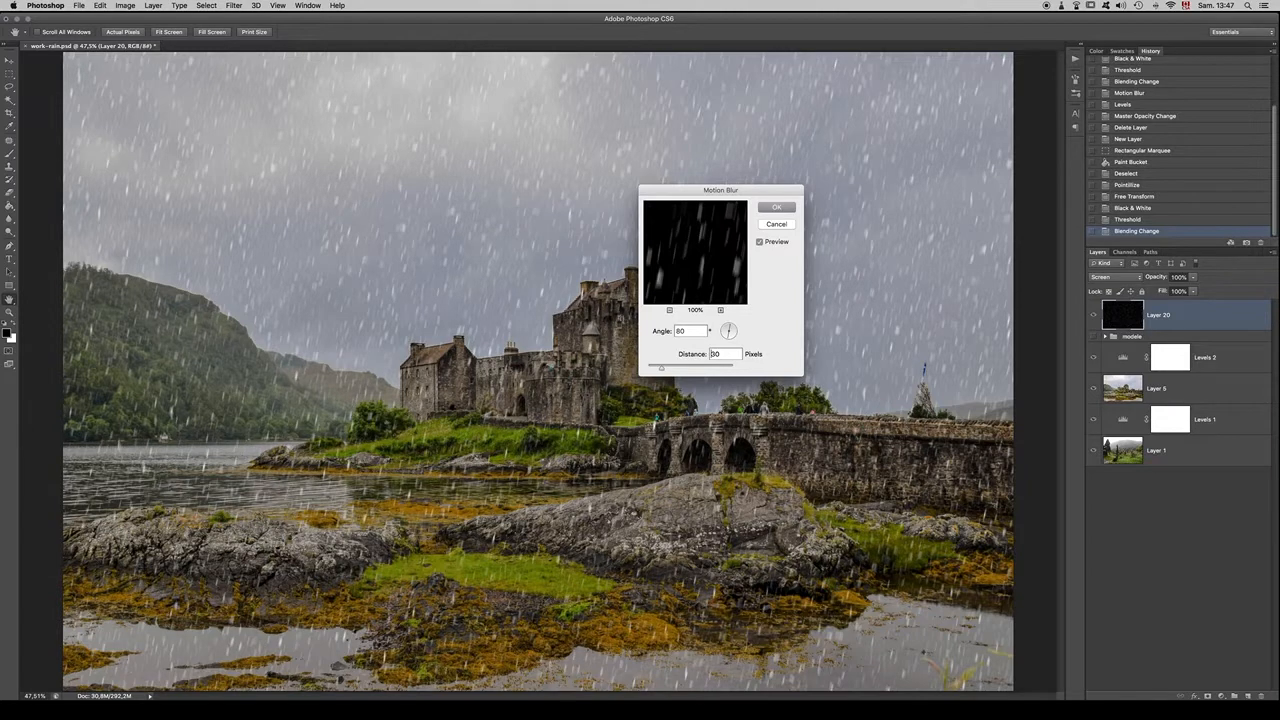
double_click(716, 353)
text(110)
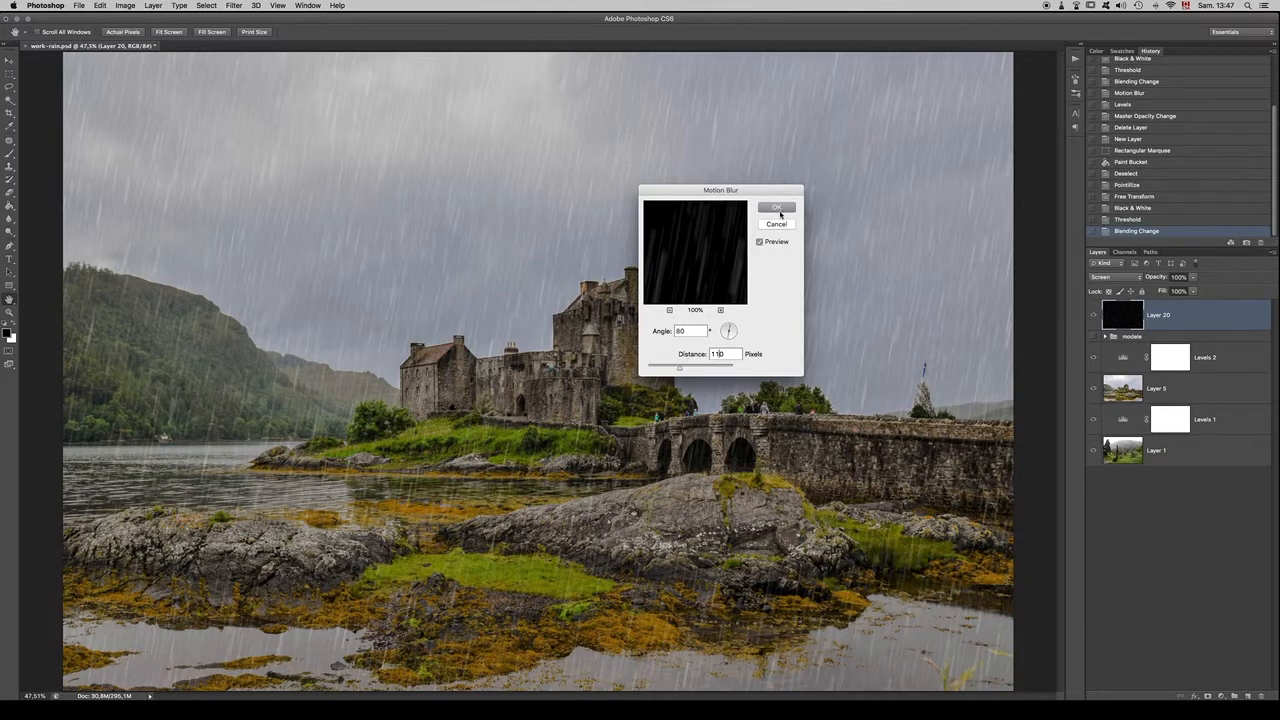
Step: Try Motion Blur angles of 180, 280, 150 and -150 degrees, and set the angle back to 80 degrees
double_click(697, 332)
text(180)
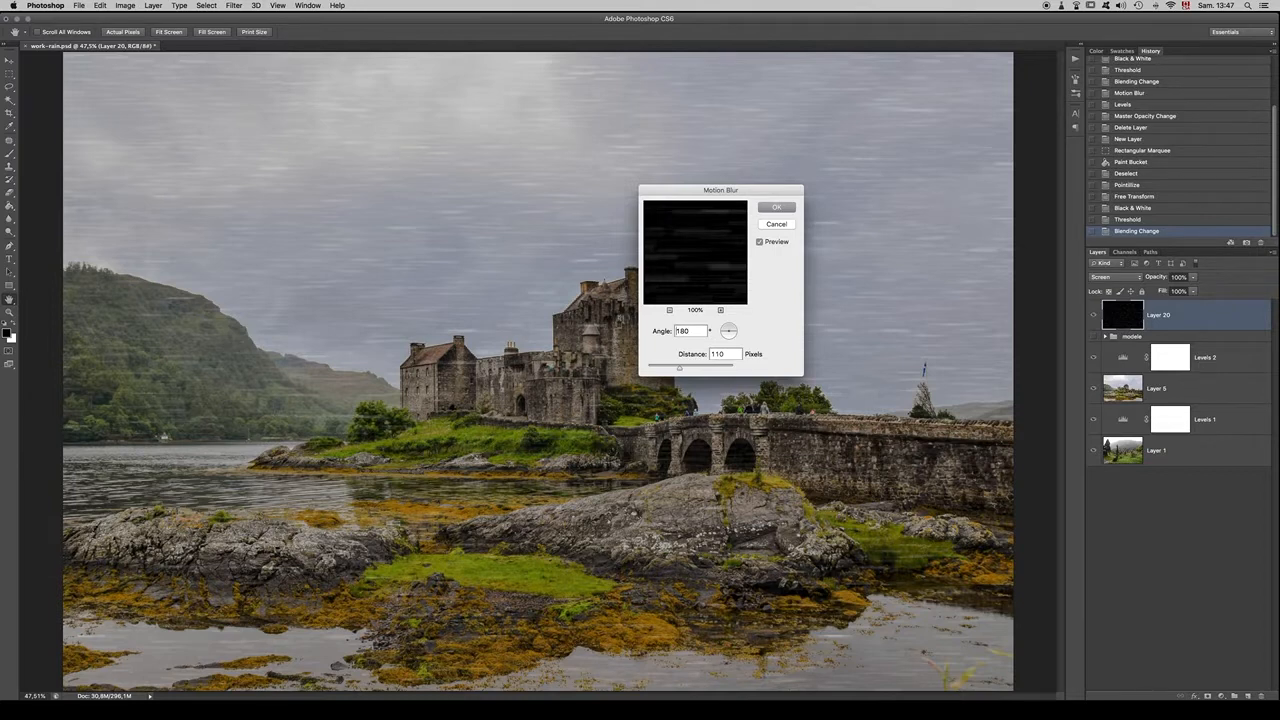
text(280)
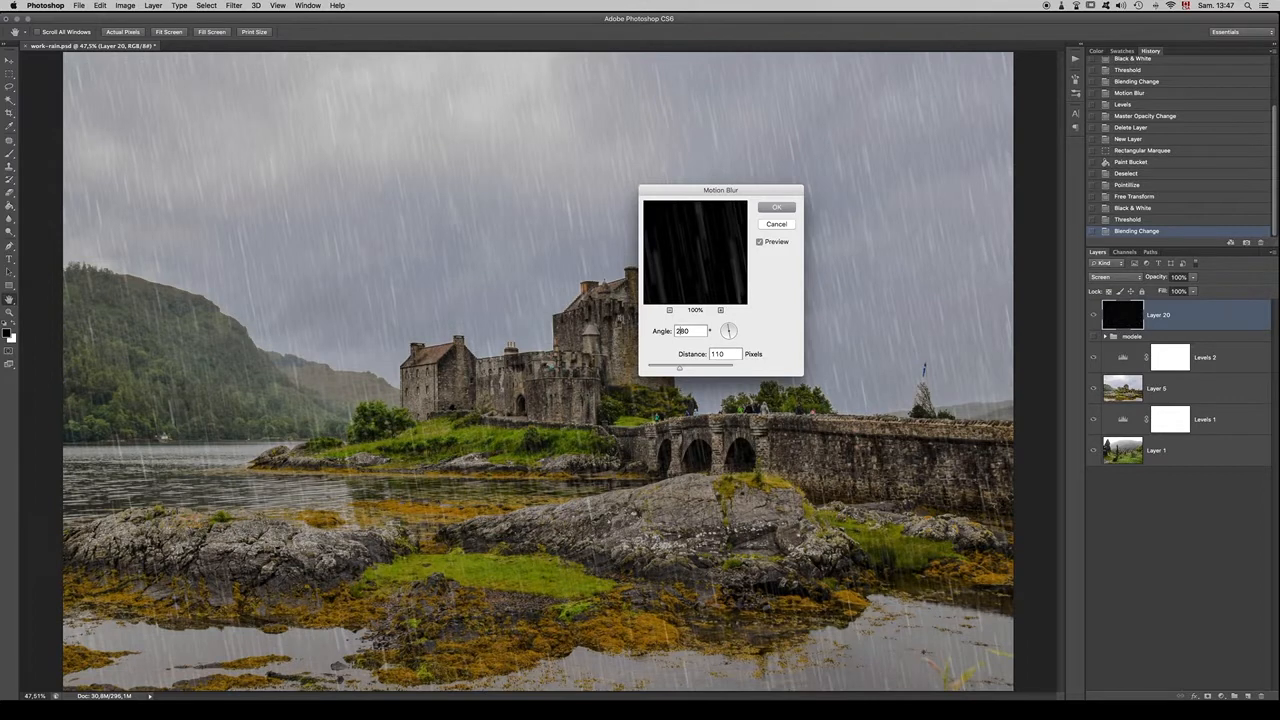
text(150)
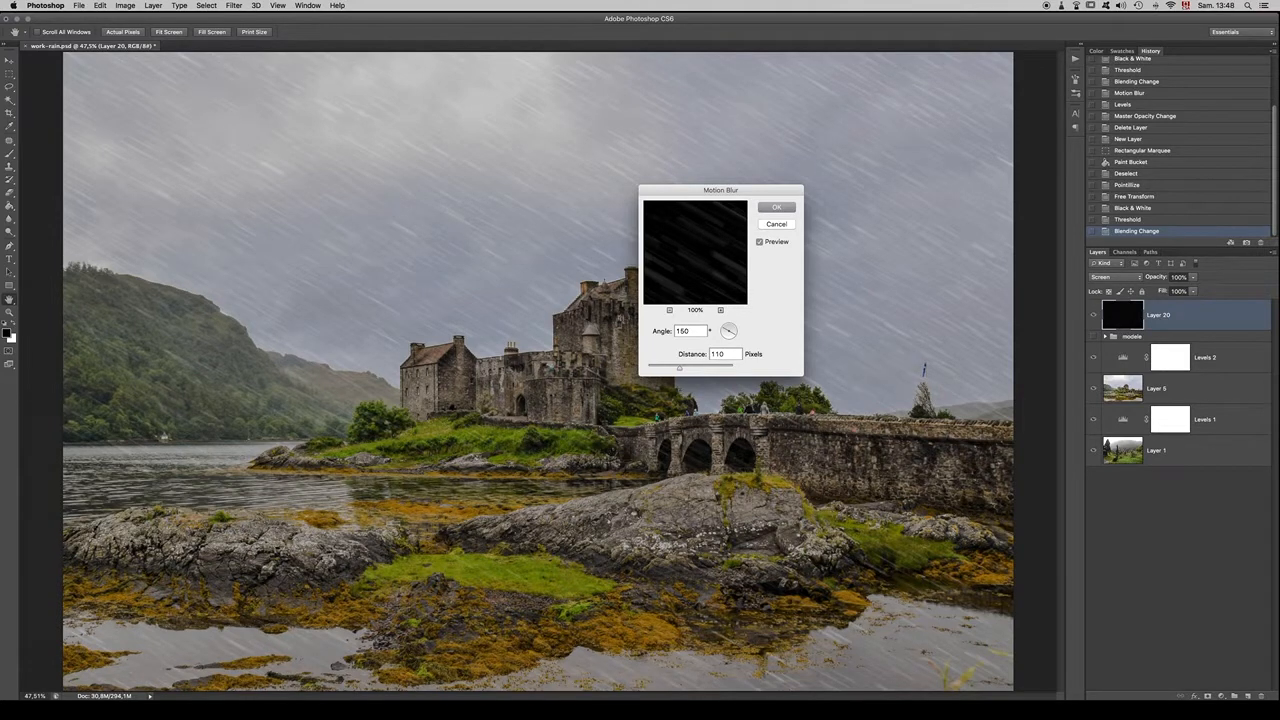
key(Left)
key(Left)
key(Left)
text(-)
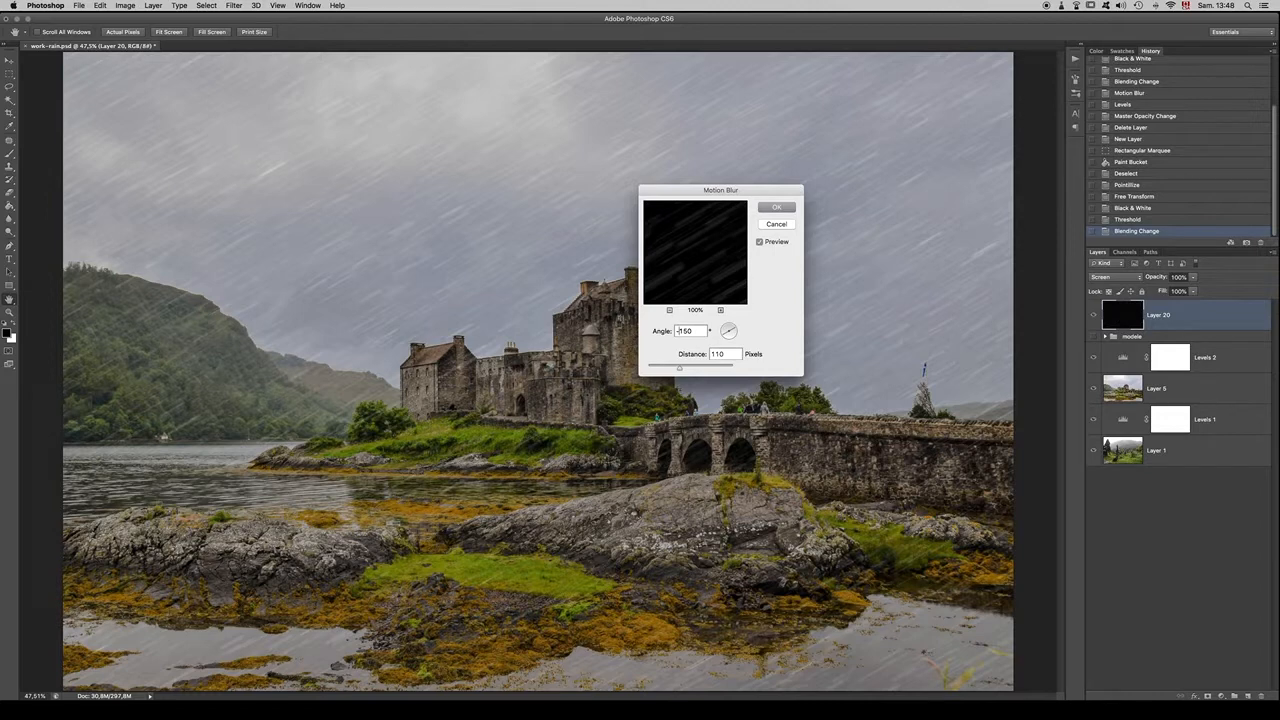
double_click(679, 330)
text(80)
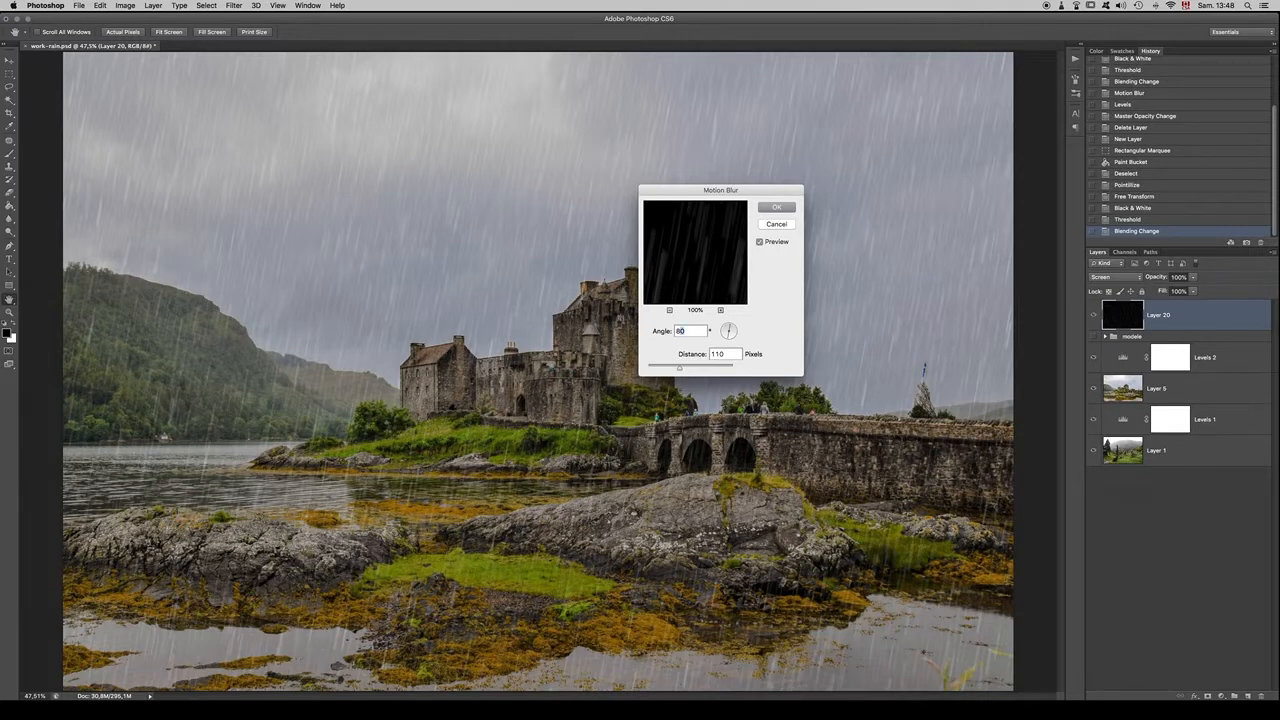
Step: Set the Motion Blur angle to 85 degrees and apply the blur to Layer 20
key(Right)
key(Delete)
text(5)
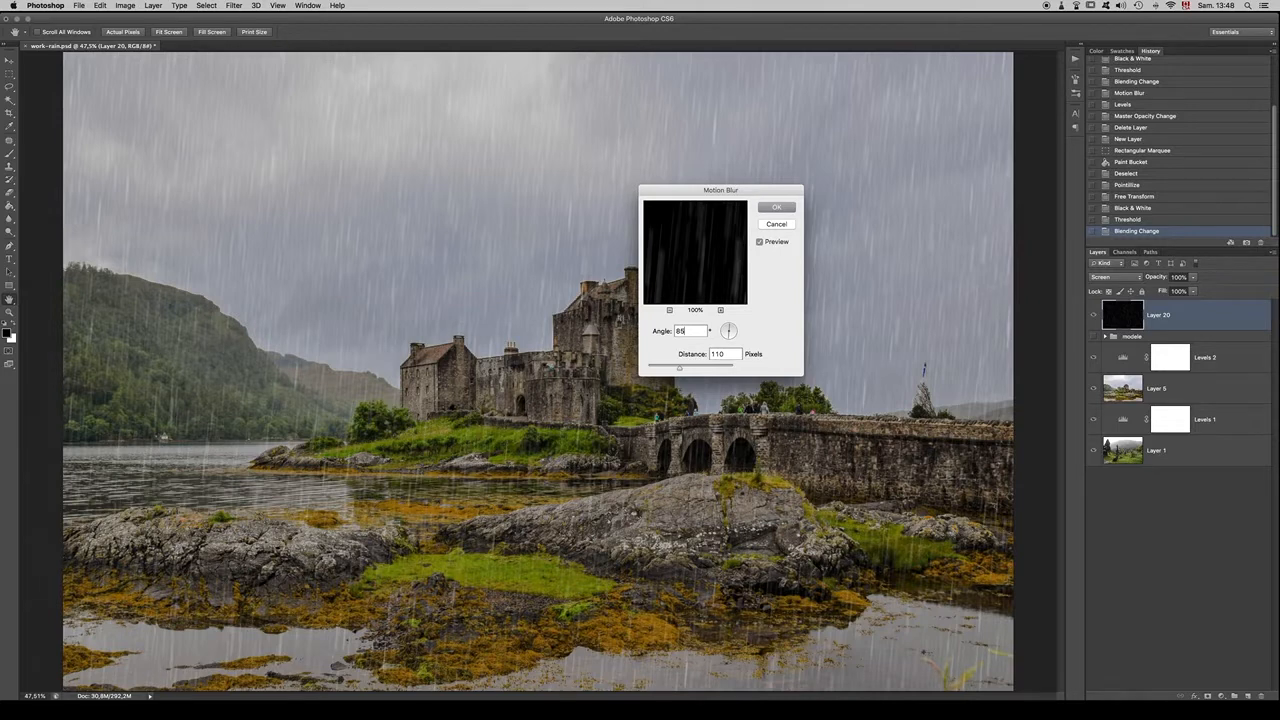
key(Return)
key(z)
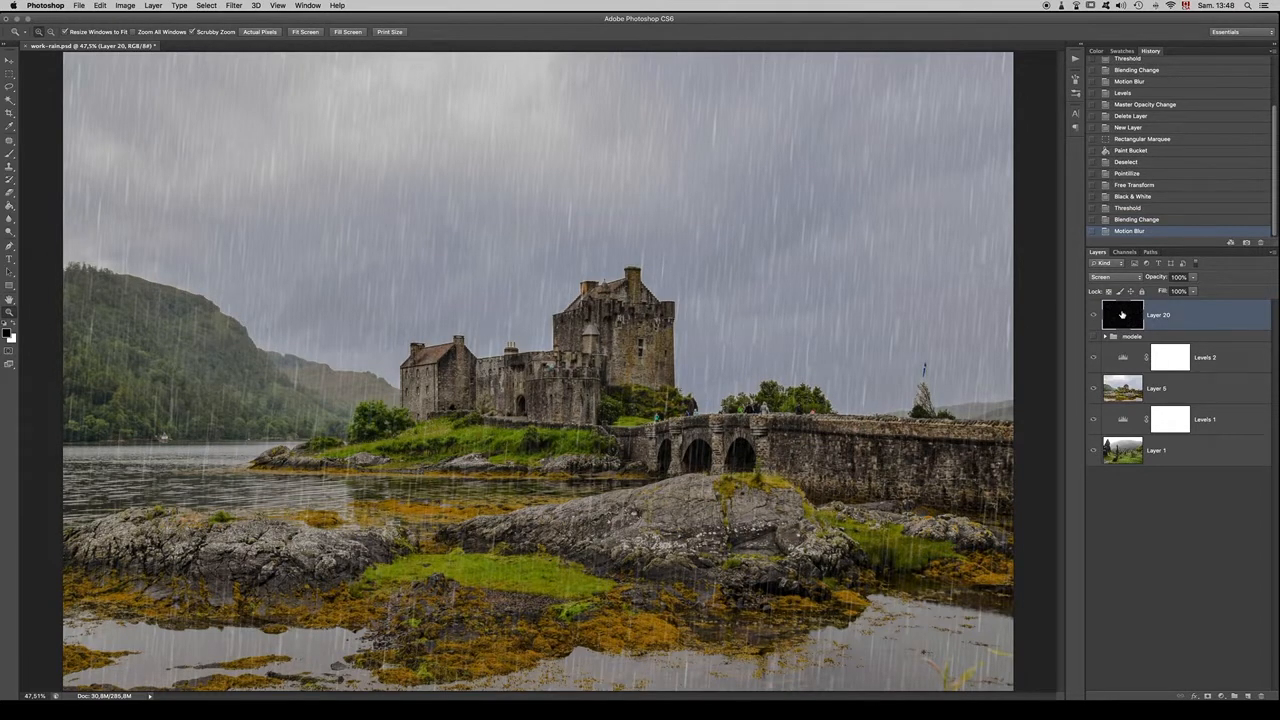
Step: Brighten the rain streaks on Layer 20 with Levels, setting the midtone to about 1.40, and compare the image before and after
key(super+l)
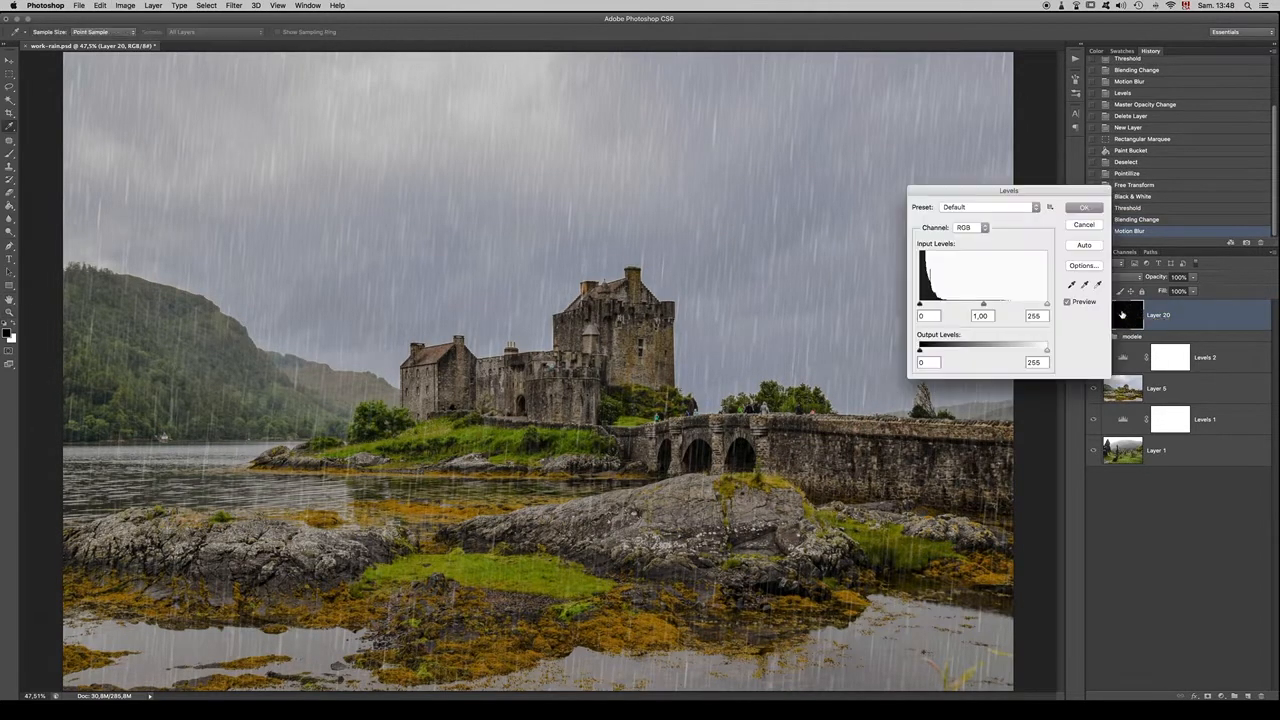
click(983, 303)
drag(983, 303, 967, 306)
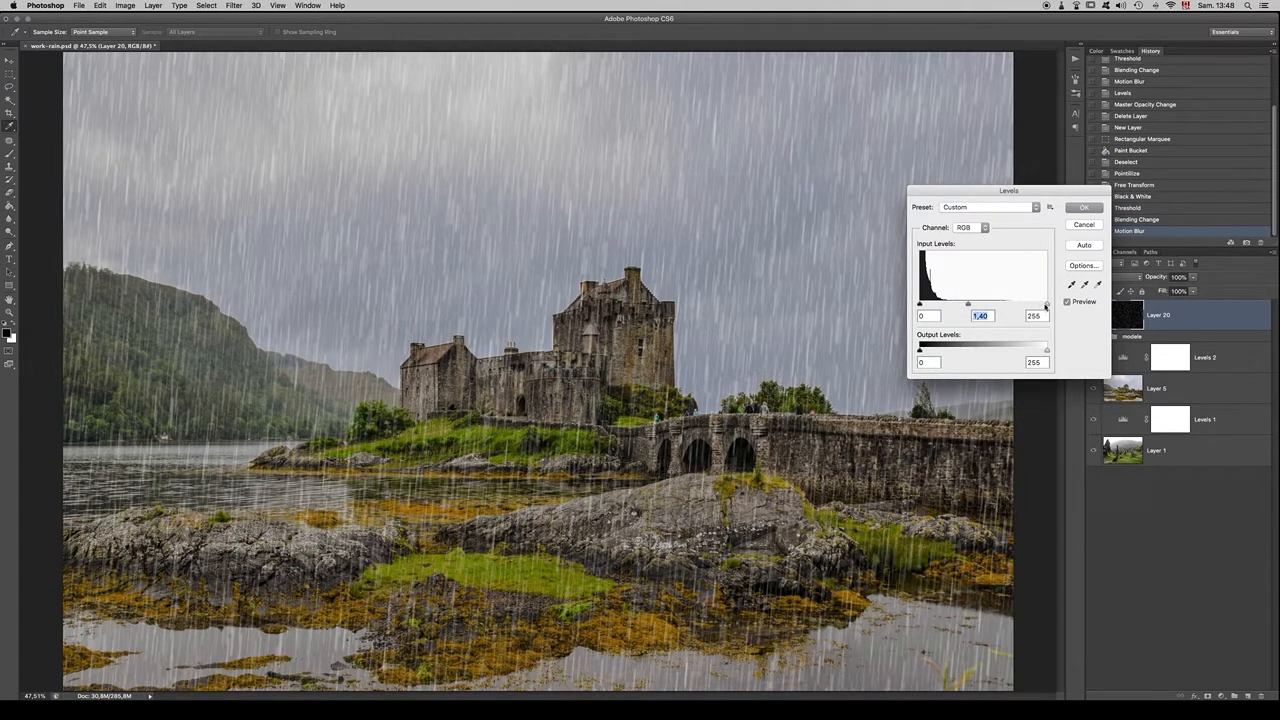
mouse_move(1046, 305)
mouse_down()
mouse_move(935, 312)
mouse_move(1052, 303)
mouse_up()
mouse_move(966, 305)
mouse_down()
mouse_move(1018, 301)
mouse_move(968, 305)
mouse_up()
drag(968, 305, 967, 305)
click(1090, 208)
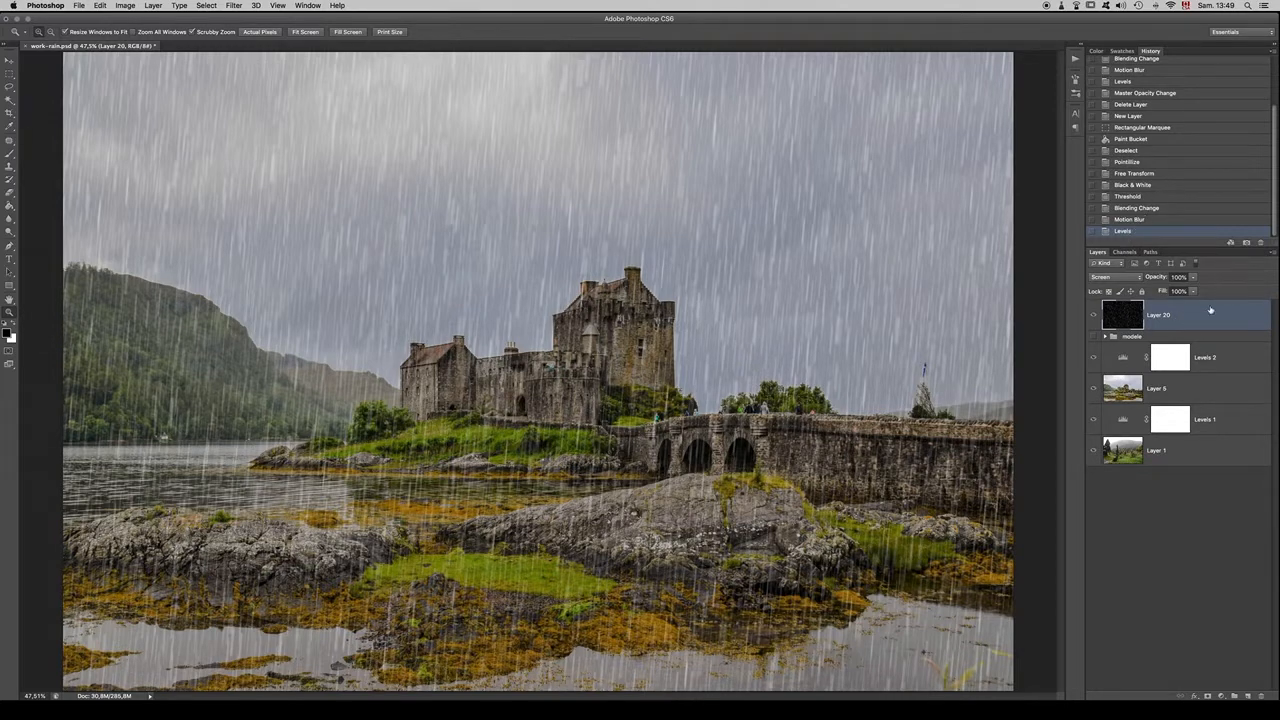
click(1147, 220)
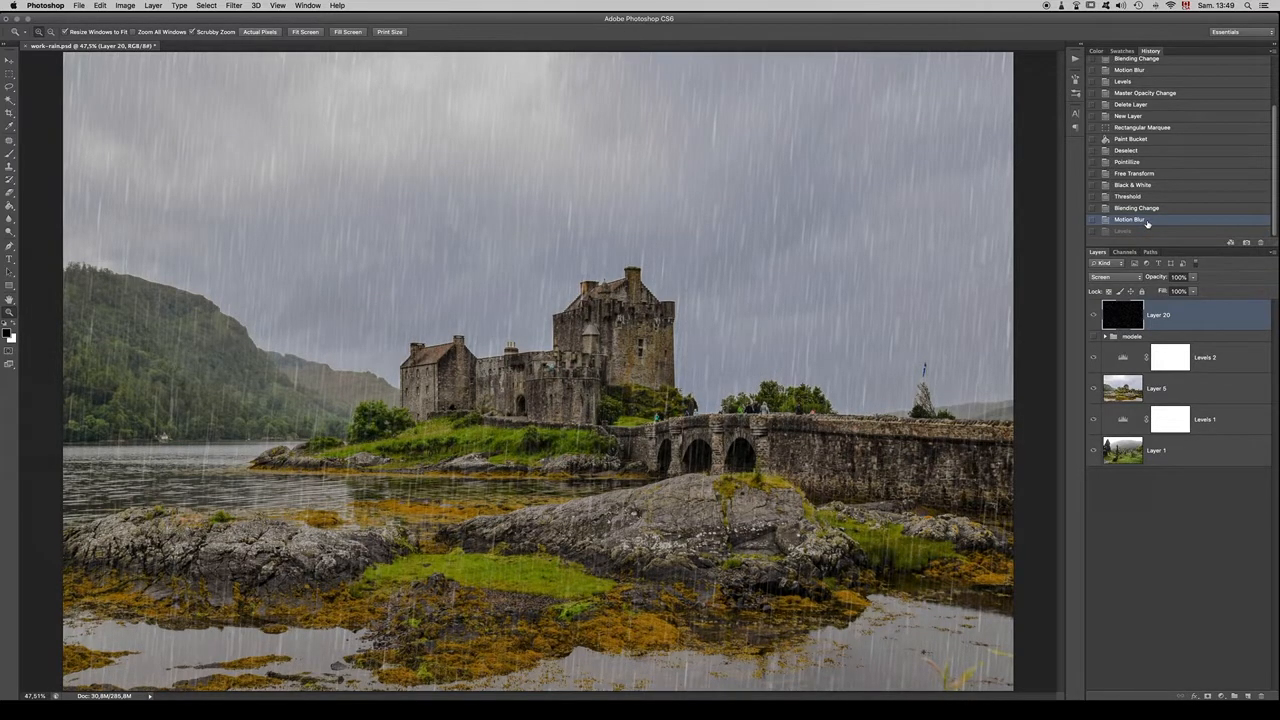
click(1147, 231)
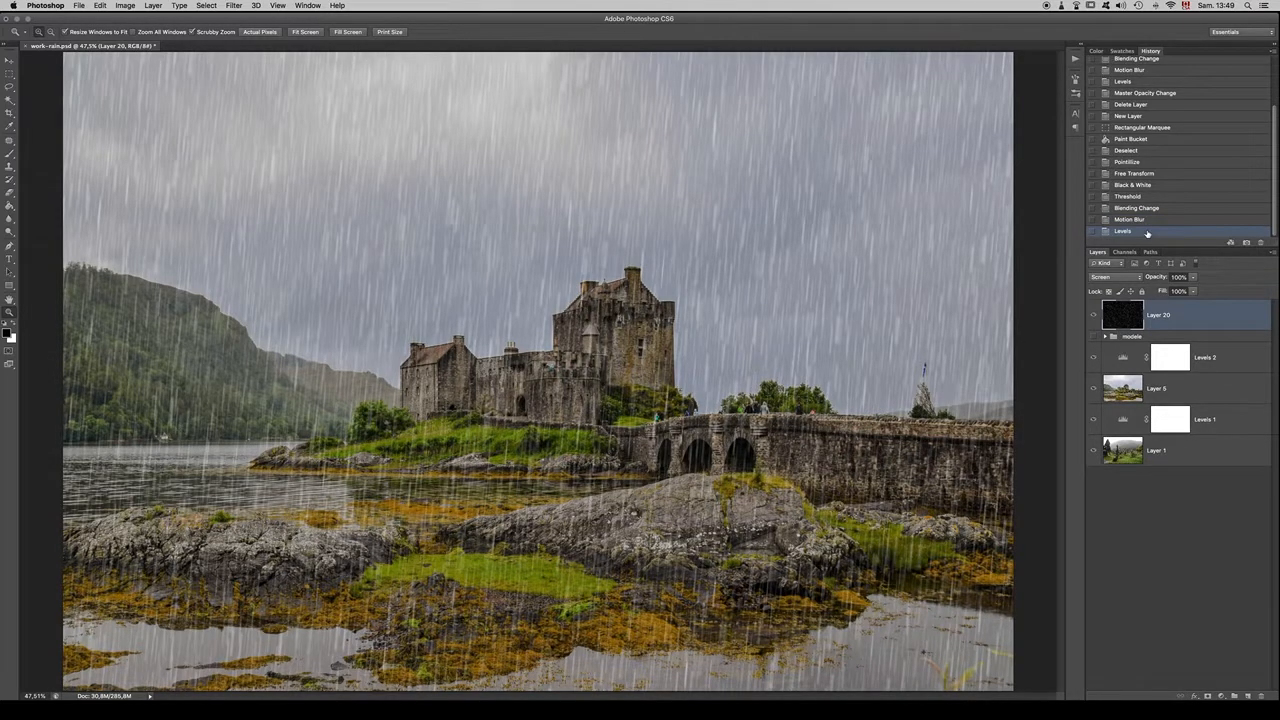
Step: Reduce the opacity of Layer 20 to soften the rain, trying values such as 70% and 39%
click(1192, 277)
click(1173, 291)
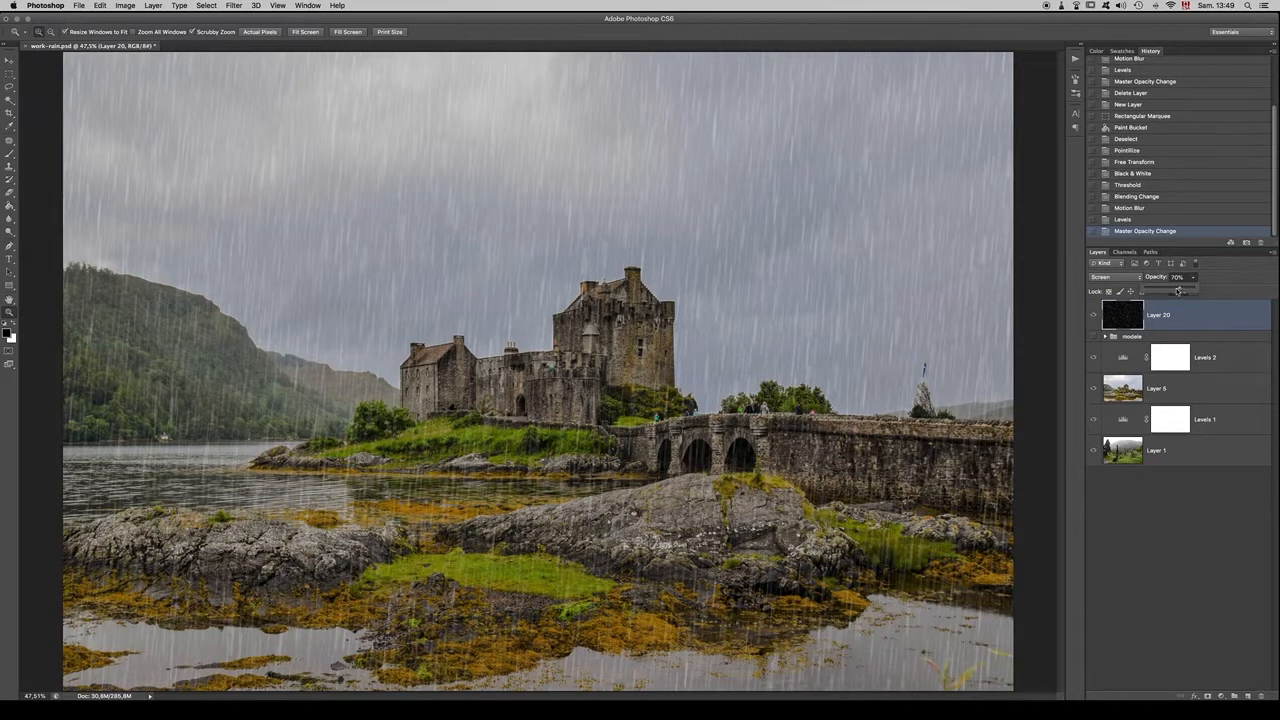
drag(1177, 290, 1172, 291)
click(1114, 329)
click(1192, 277)
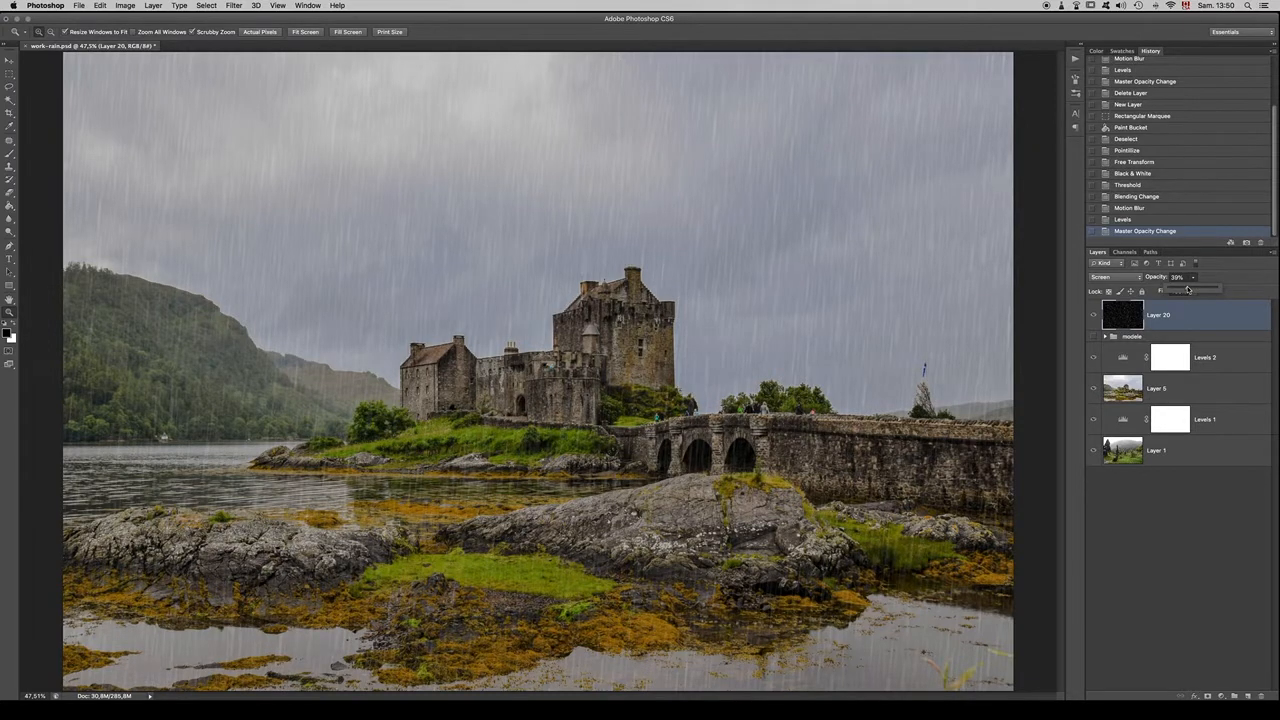
click(1129, 319)
Step: Show the models group beneath the rain, and briefly hide Layer 5 to check the rain over the graveyard photo
click(1223, 337)
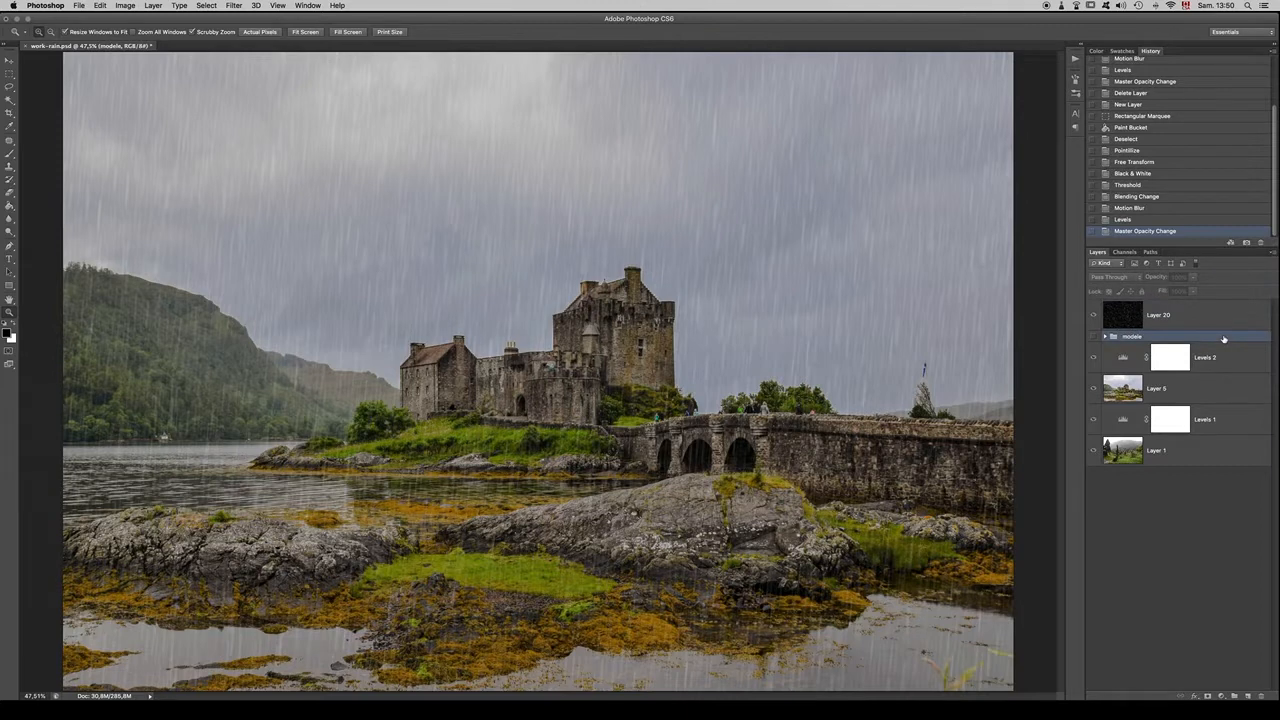
click(1093, 337)
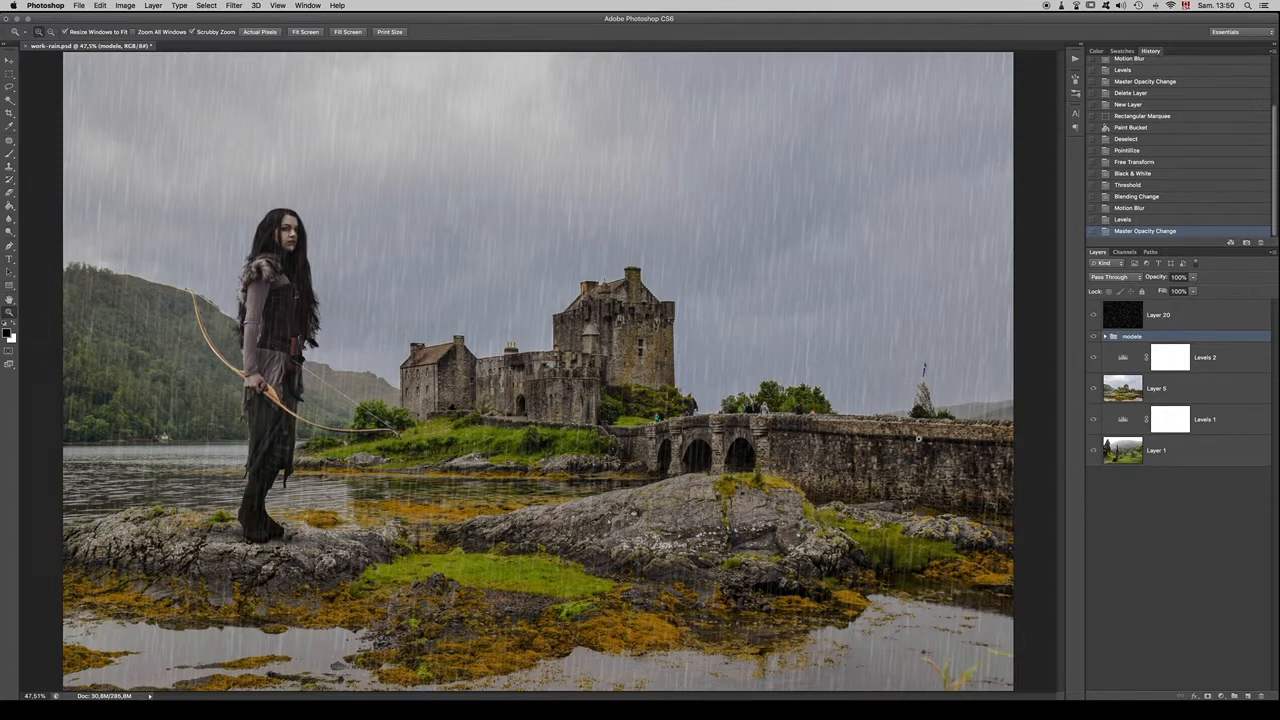
click(1093, 389)
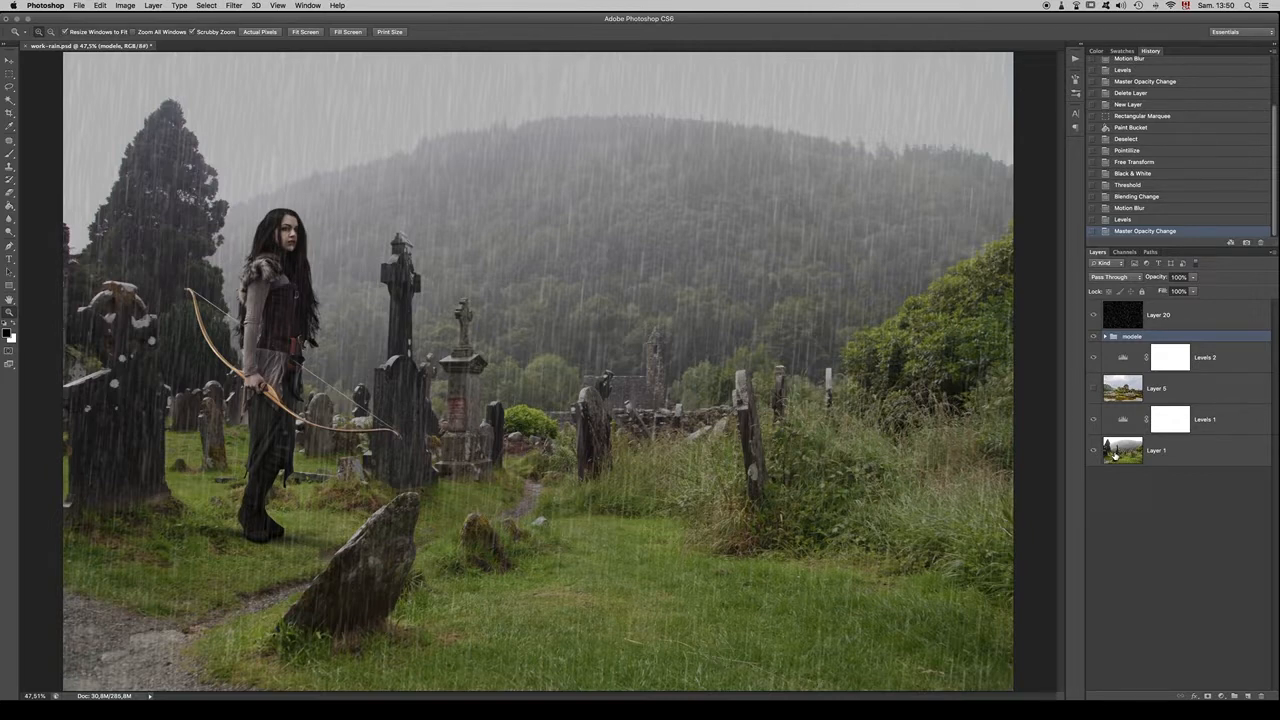
click(1093, 389)
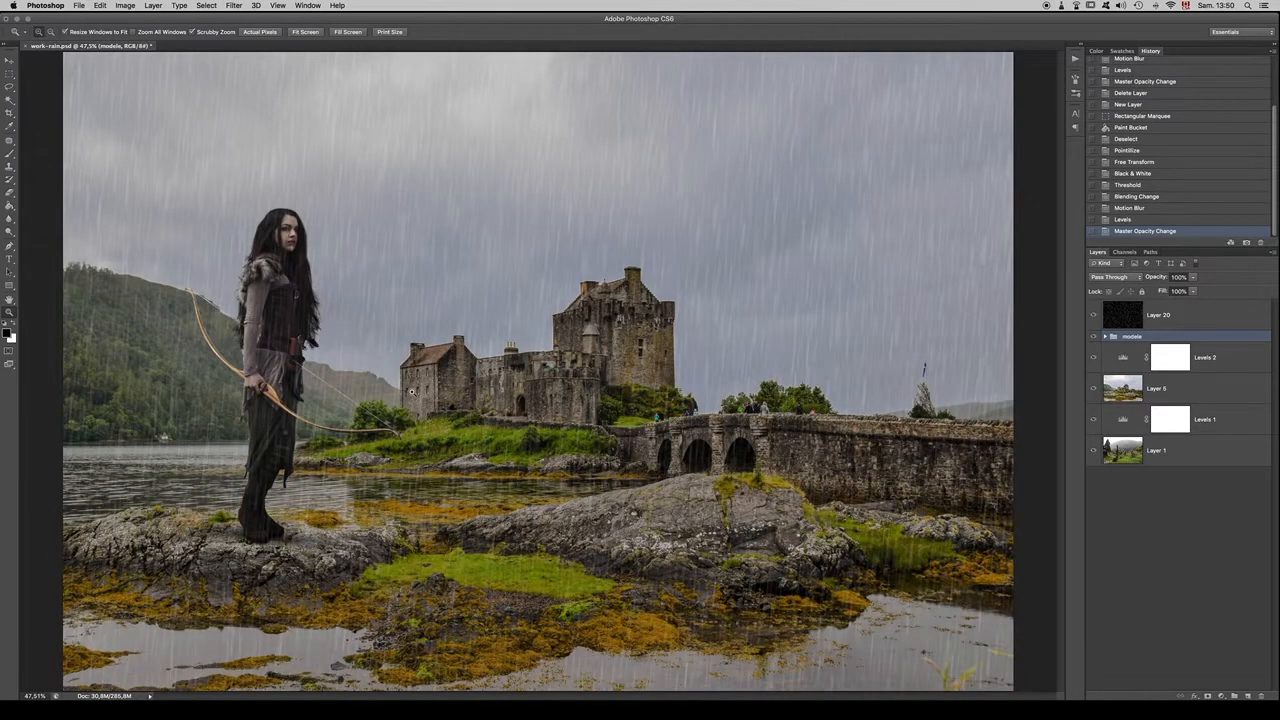